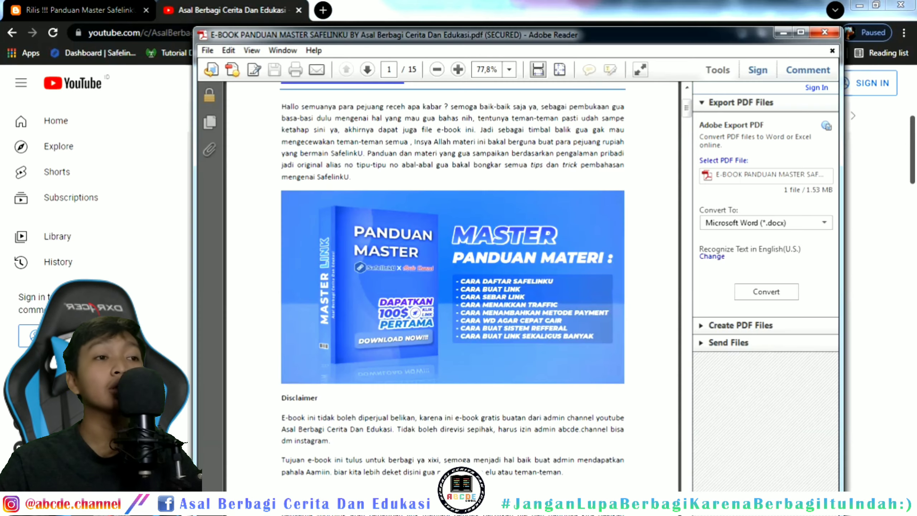
Look over the first page of the e-book PDF, from the title down to the Disclaimer section.
scroll(433, 231, up, 3)
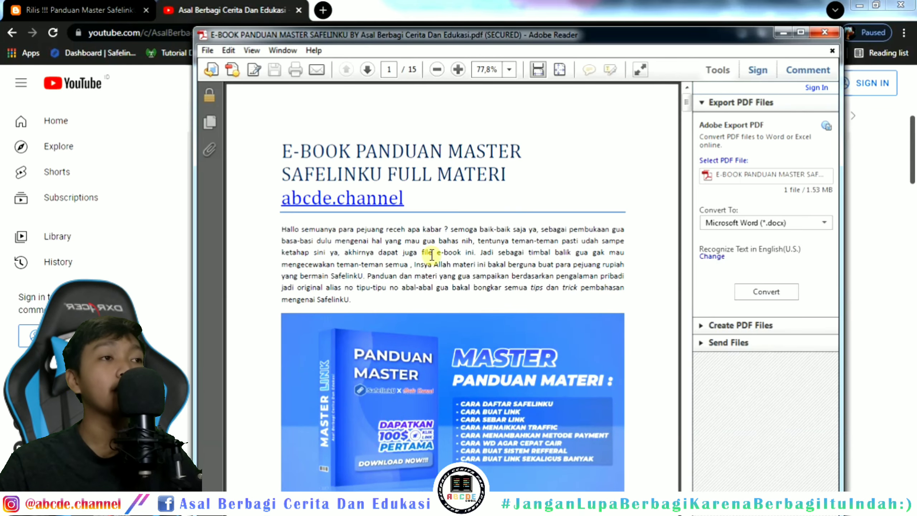
scroll(431, 255, down, 3)
scroll(415, 232, up, 3)
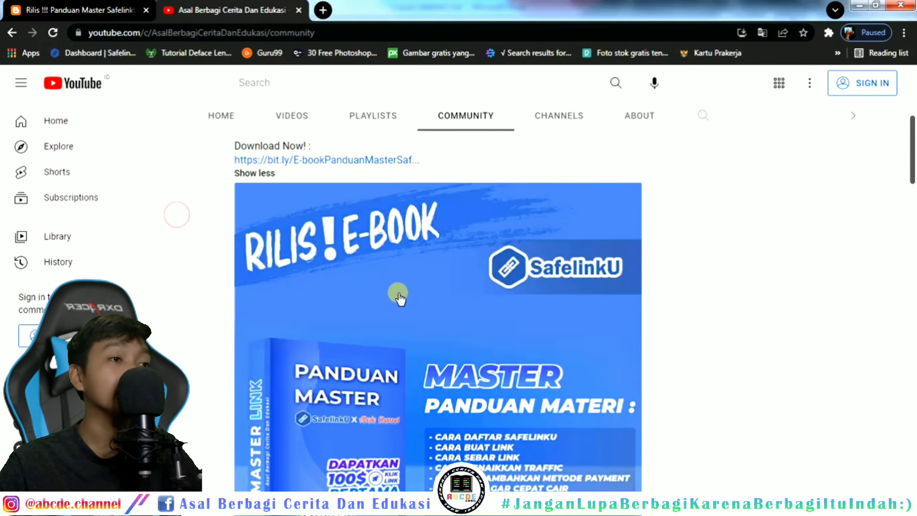
Review the e-book release post on the YouTube community page, including its download link and list of materials.
scroll(399, 297, down, 2)
scroll(395, 321, up, 3)
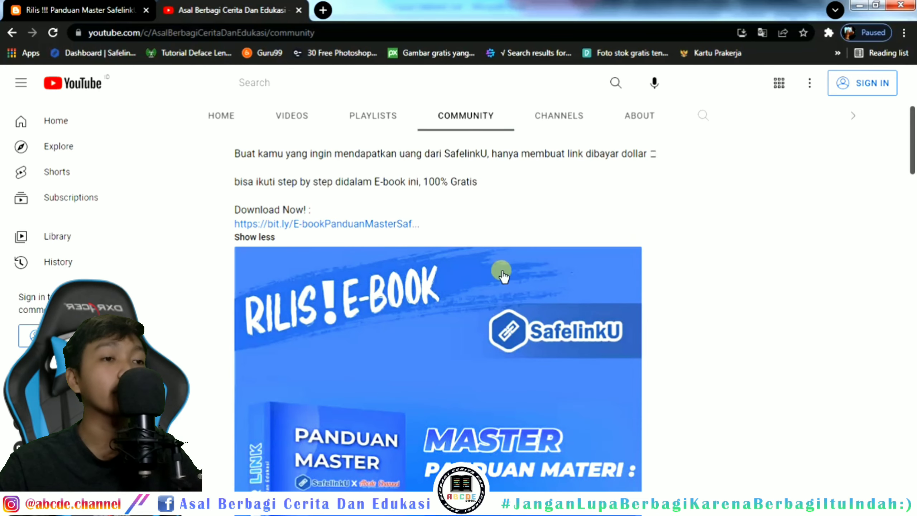
scroll(503, 276, down, 3)
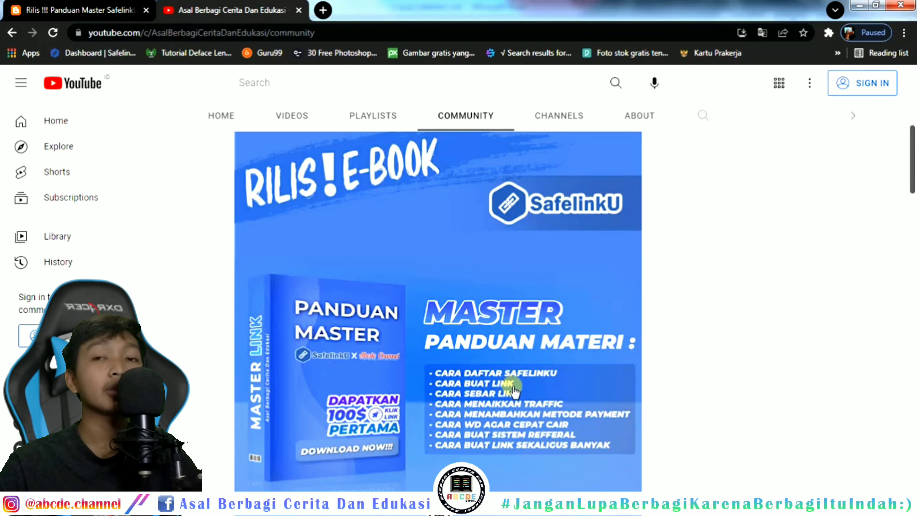
scroll(466, 369, down, 2)
scroll(522, 348, up, 3)
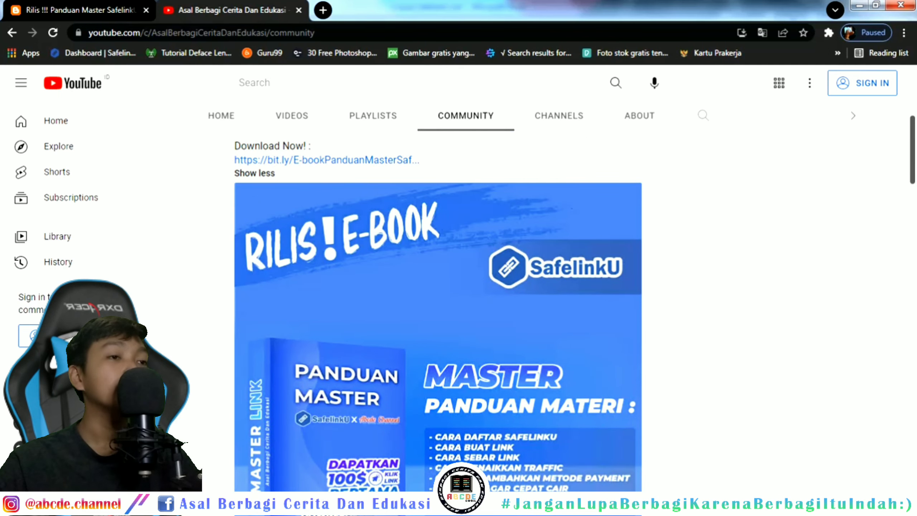
Switch to the "E book SafelinkU Asli" Word document, compare it with the PDF version, and highlight the abcde.channel title line.
click(325, 503)
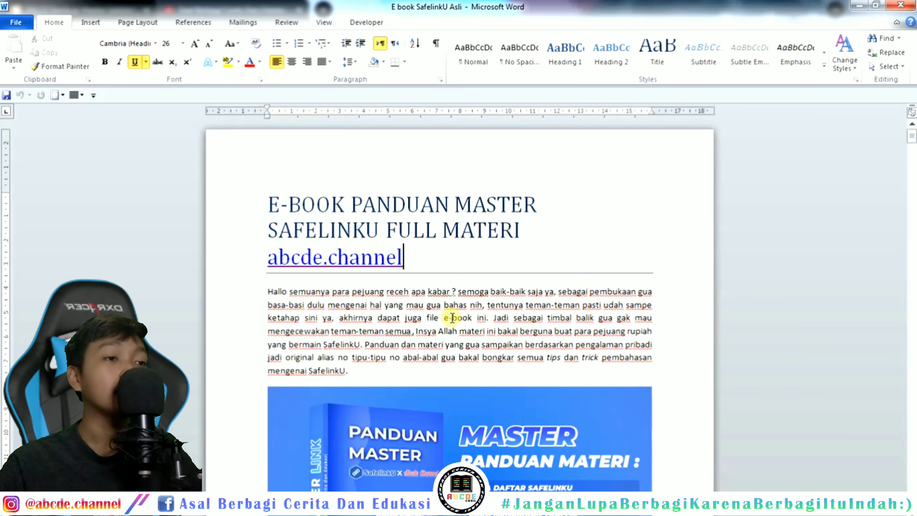
click(411, 505)
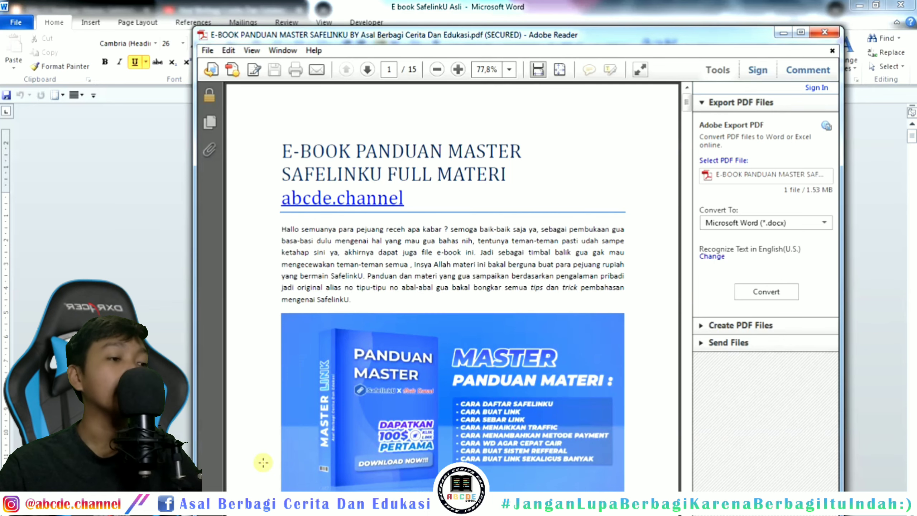
click(325, 503)
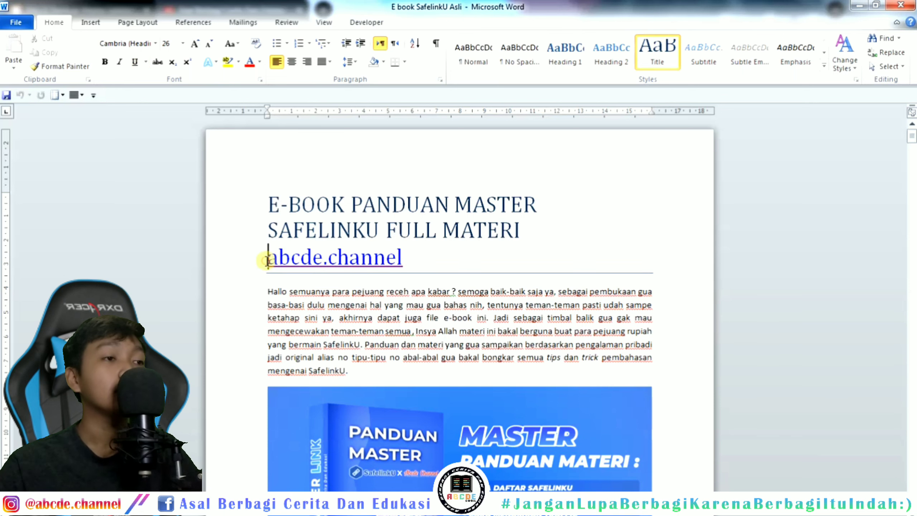
drag(272, 260, 444, 262)
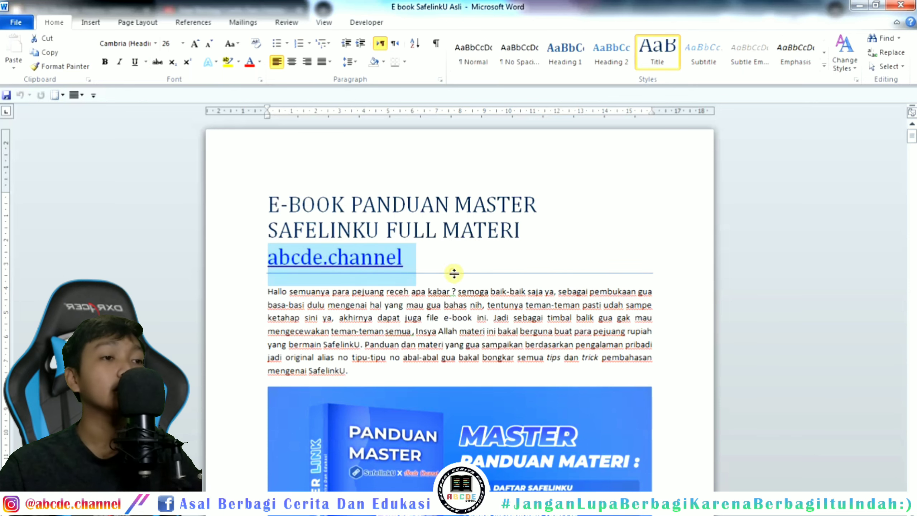
click(479, 295)
Read the cover image and Disclaimer section on the first page of the Word document.
scroll(466, 311, down, 4)
scroll(461, 322, down, 7)
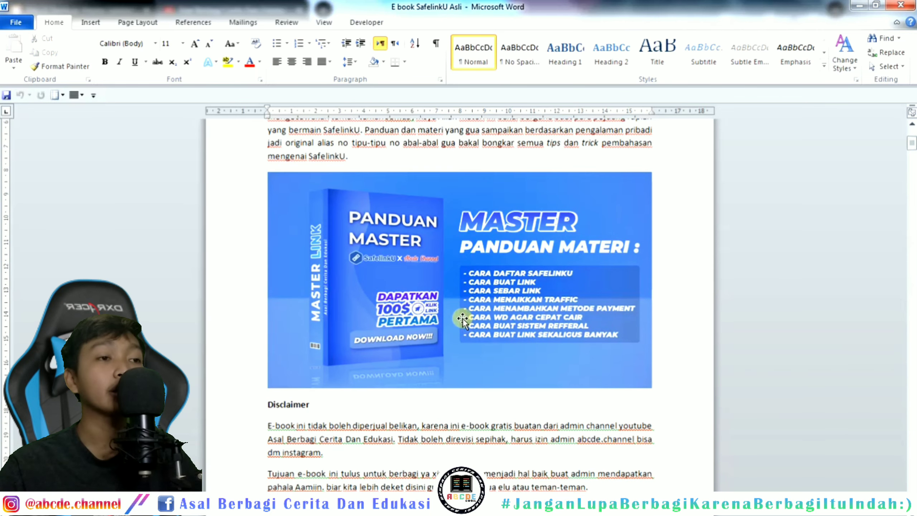
scroll(285, 204, up, 2)
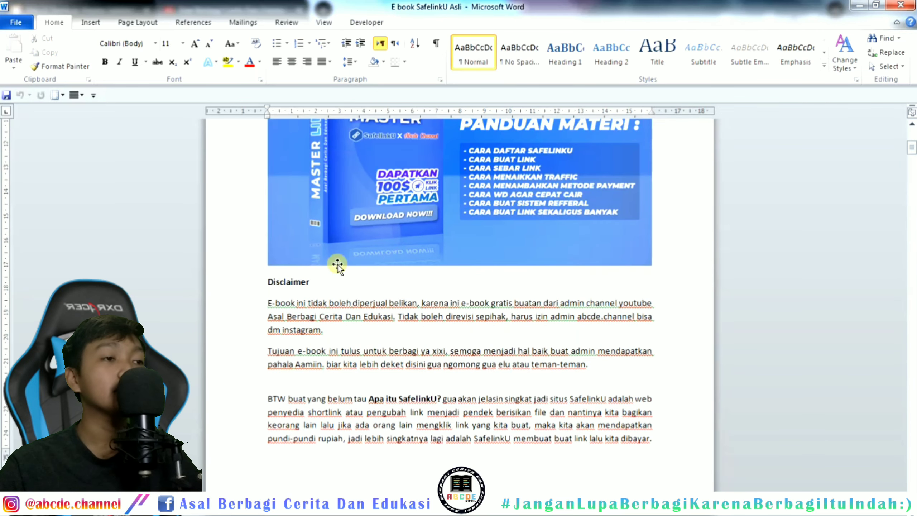
double_click(281, 283)
click(421, 317)
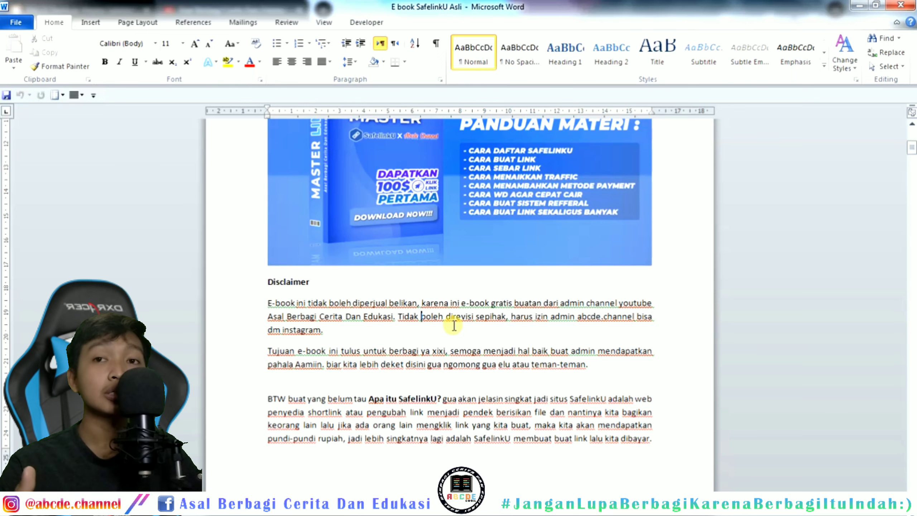
scroll(454, 326, down, 6)
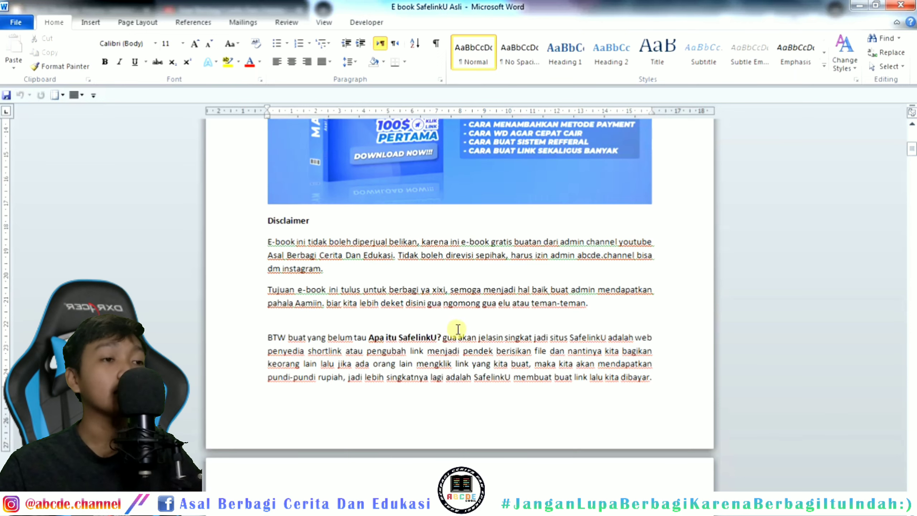
scroll(458, 335, up, 4)
scroll(460, 347, up, 8)
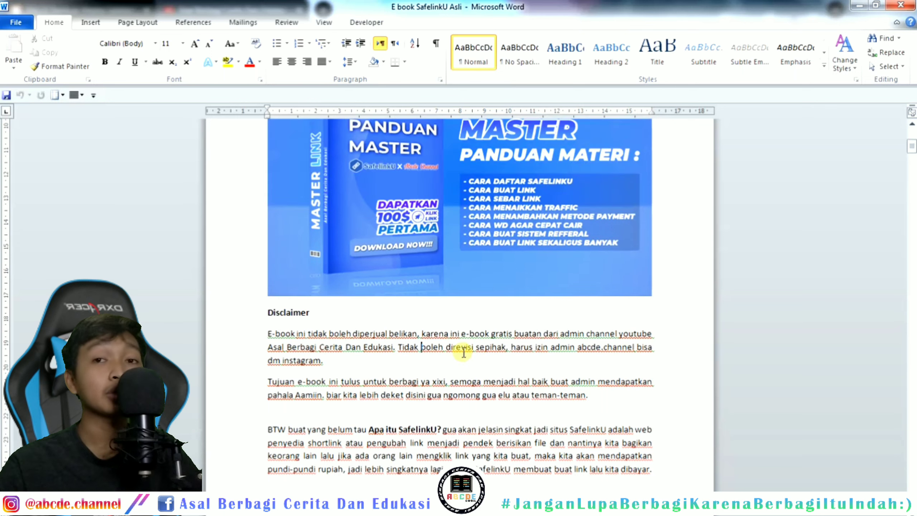
scroll(408, 270, up, 2)
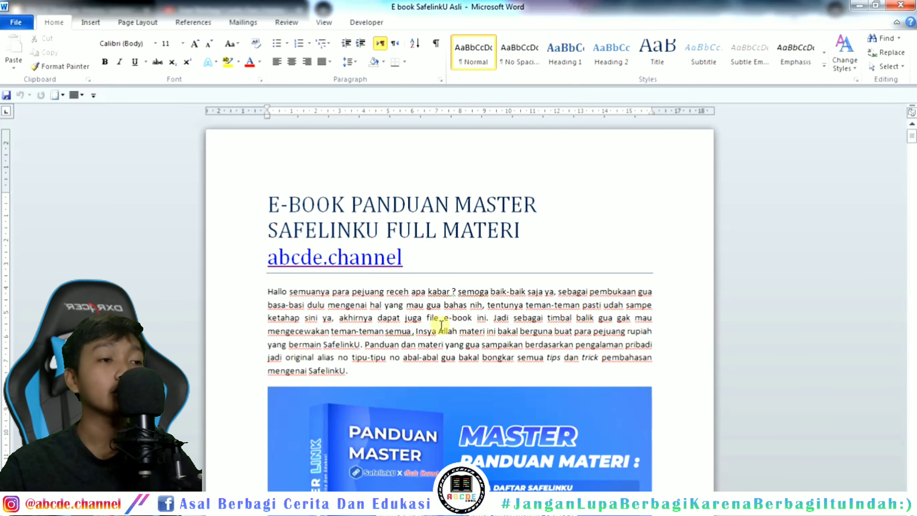
scroll(441, 324, down, 7)
scroll(525, 263, up, 6)
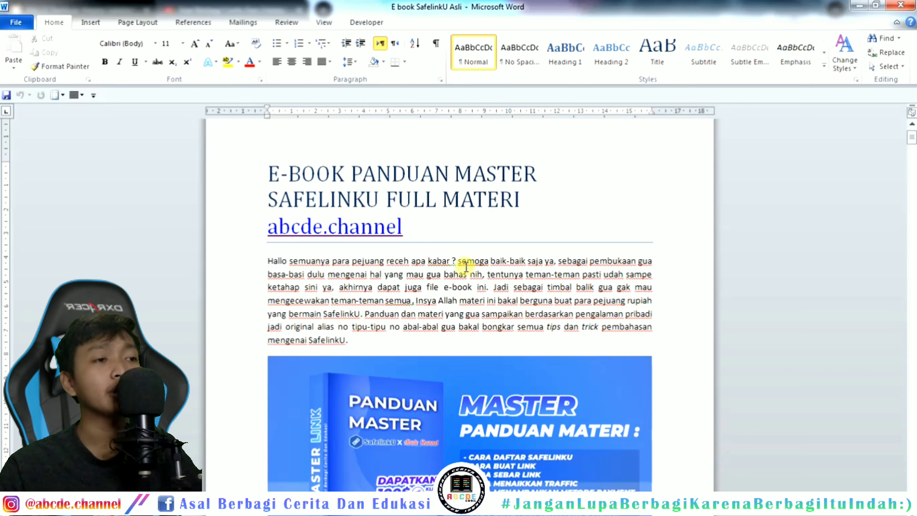
Examine the greeting paragraph and skim the Word document down to the start of its second page.
drag(269, 260, 406, 261)
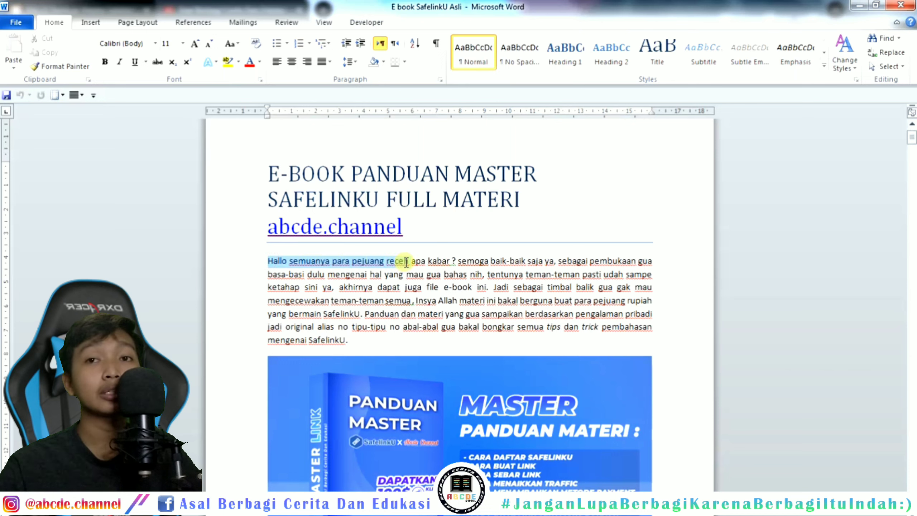
click(377, 341)
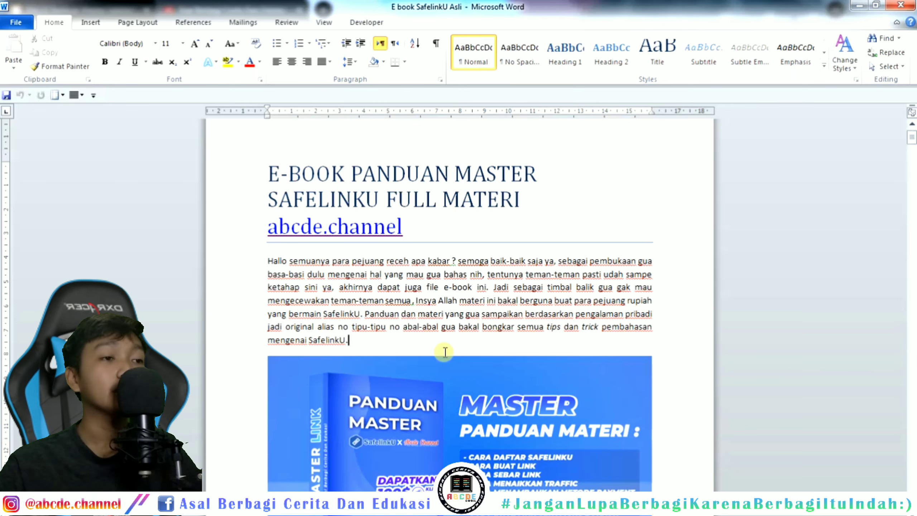
scroll(447, 352, down, 2)
scroll(447, 352, down, 10)
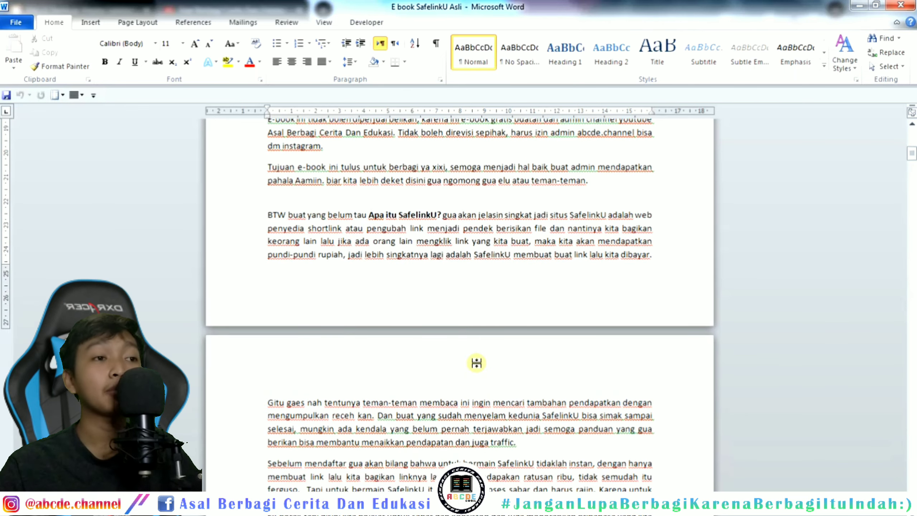
scroll(477, 362, down, 2)
scroll(503, 389, up, 9)
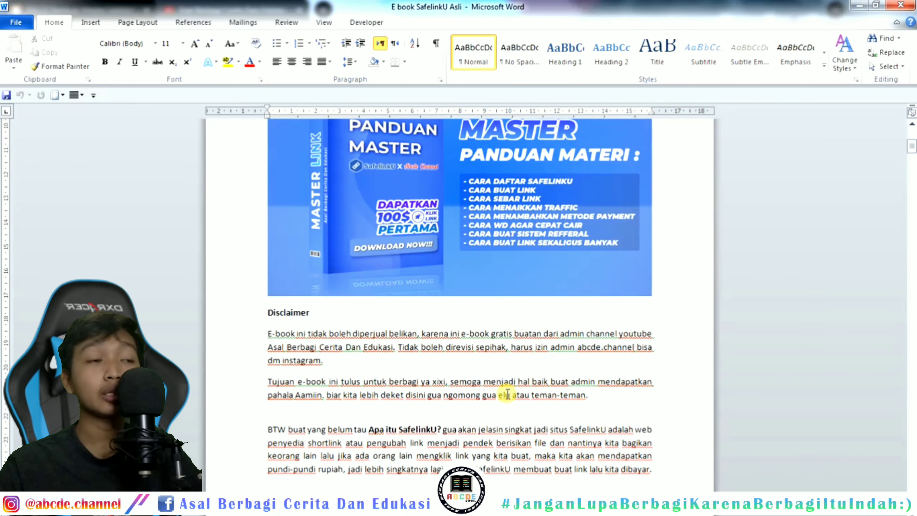
scroll(507, 393, up, 6)
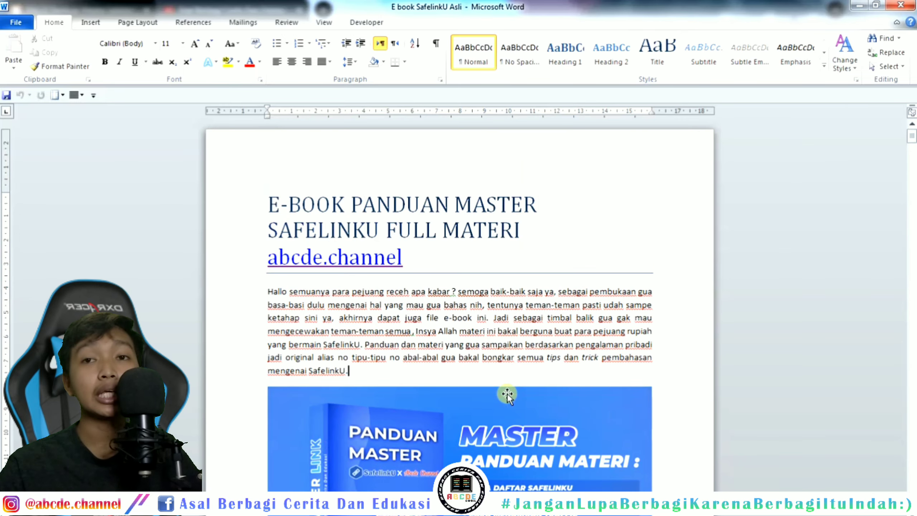
click(484, 368)
scroll(372, 327, down, 6)
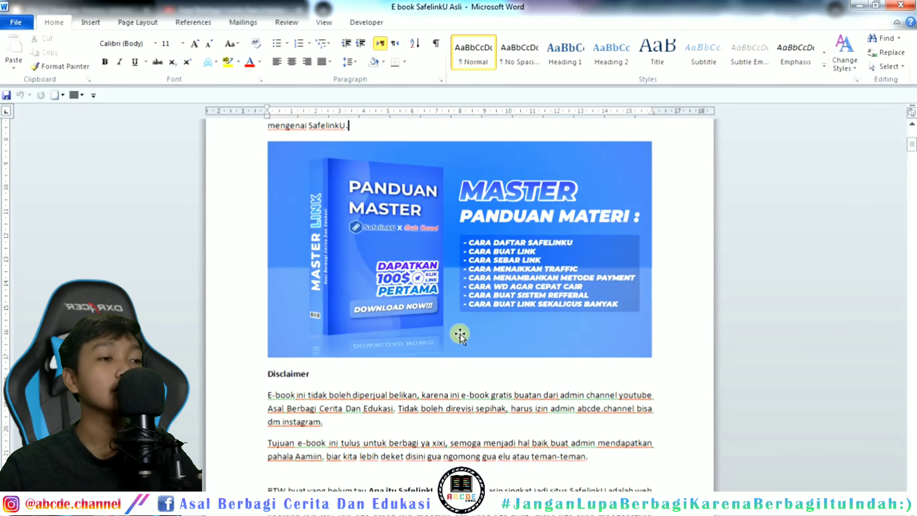
scroll(468, 404, up, 6)
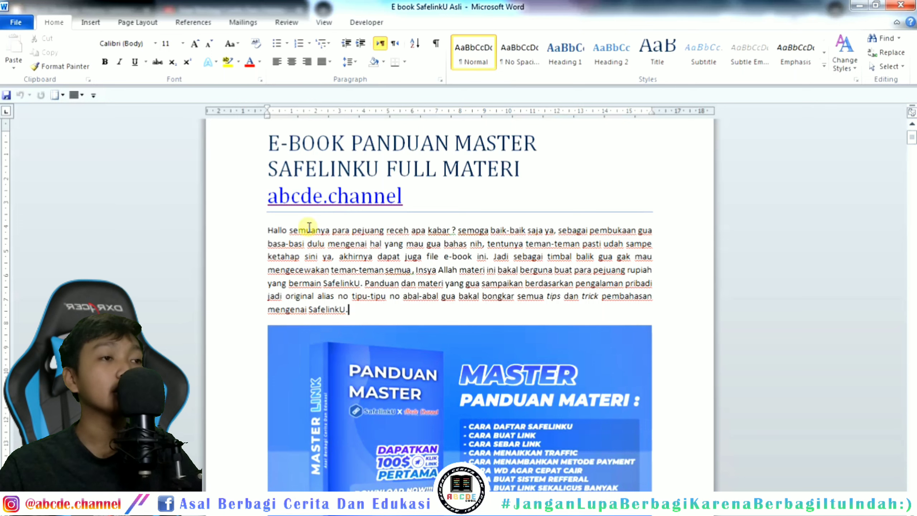
Highlight the title "E-BOOK PANDUAN MASTER SAFELINKU FULL MATERI" and examine the introduction paragraph below it.
drag(281, 148, 521, 170)
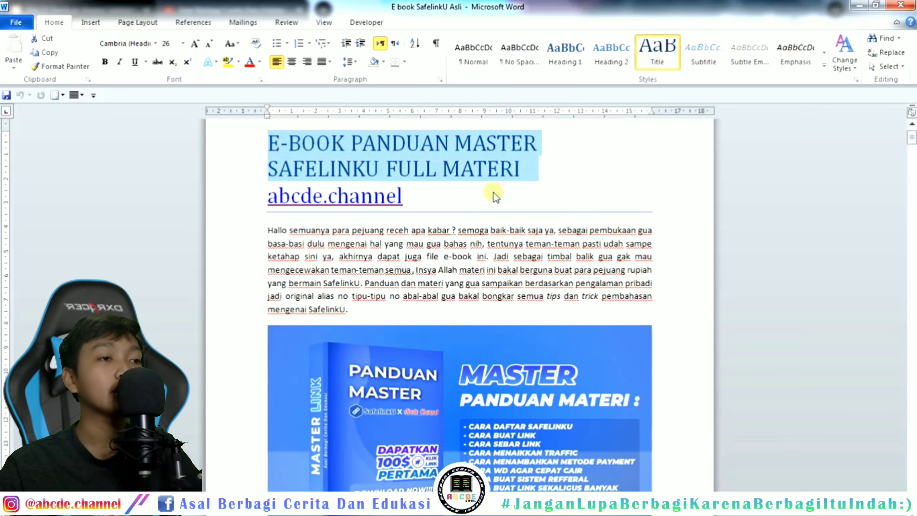
click(454, 244)
scroll(394, 257, down, 1)
drag(276, 203, 373, 268)
click(349, 225)
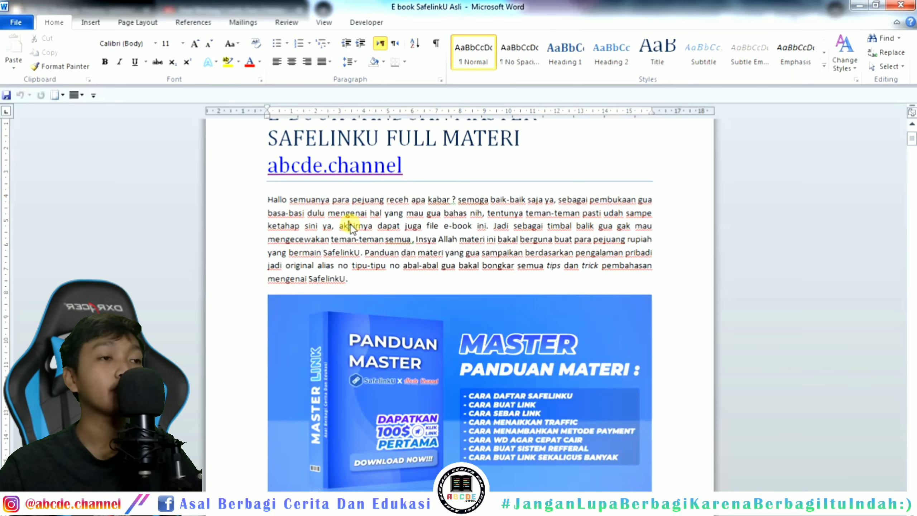
Look over the list of materials on the cover image and the Disclaimer heading beneath it.
scroll(444, 305, down, 2)
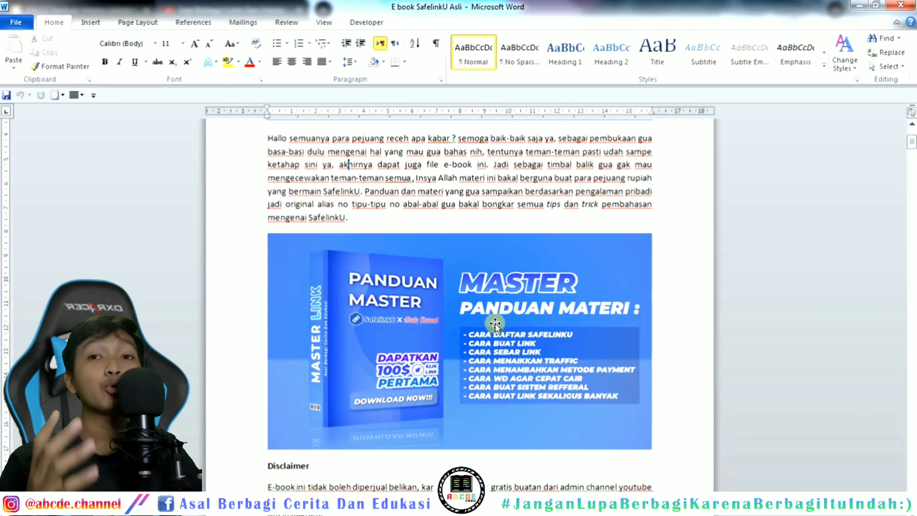
scroll(494, 325, down, 2)
scroll(494, 325, down, 3)
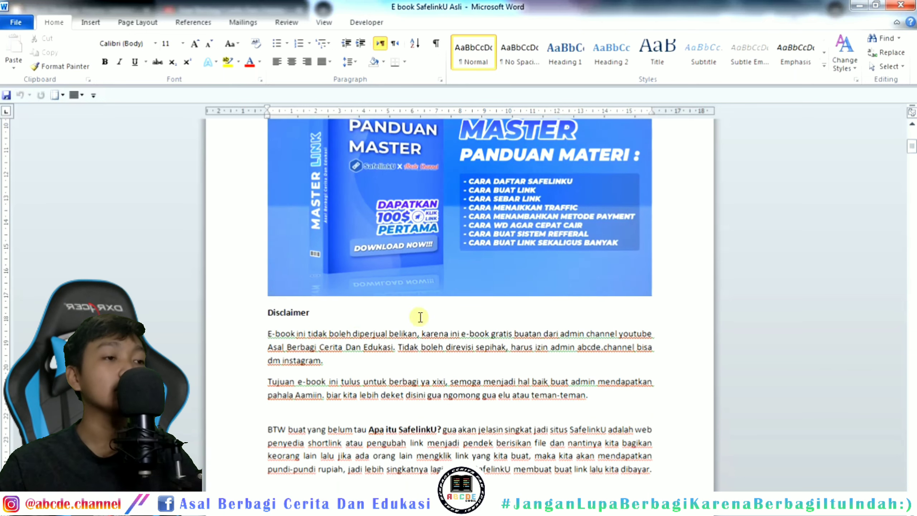
drag(268, 314, 379, 309)
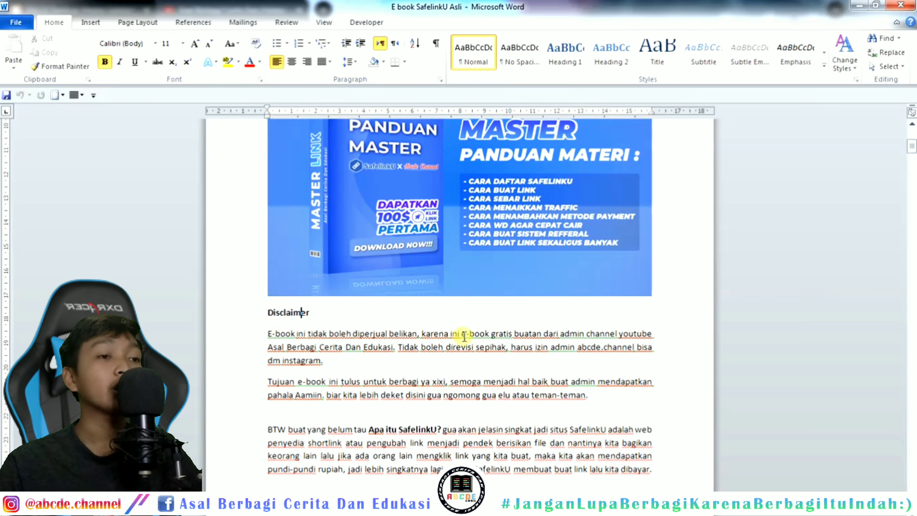
Switch back to the YouTube community page in the browser and check the post's download link and cover image.
click(400, 505)
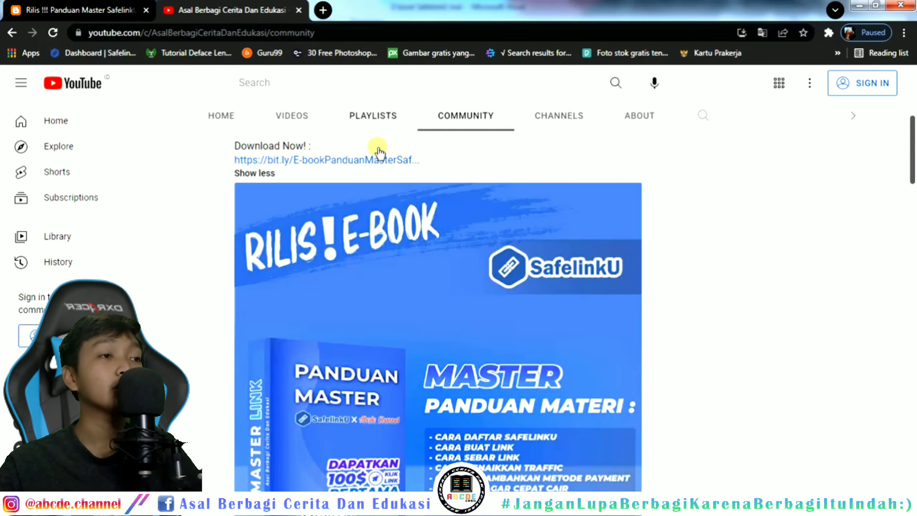
scroll(337, 185, up, 2)
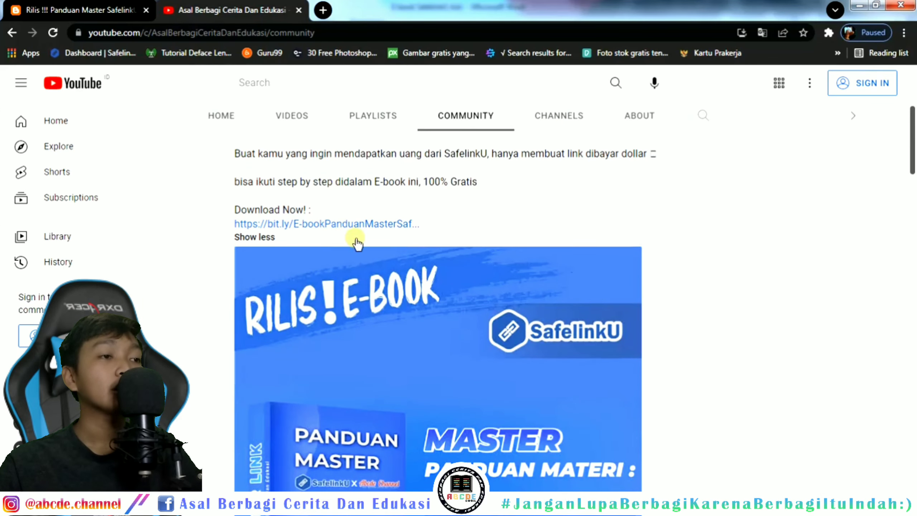
scroll(433, 303, down, 5)
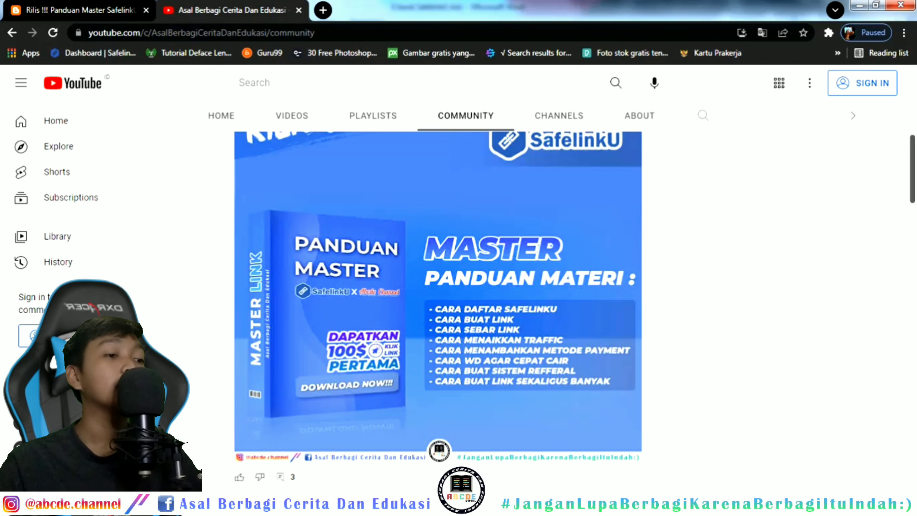
Close the e-book PDF, then reopen it from the File E-book Dan Password folder by entering its document open password.
key(alt+Tab)
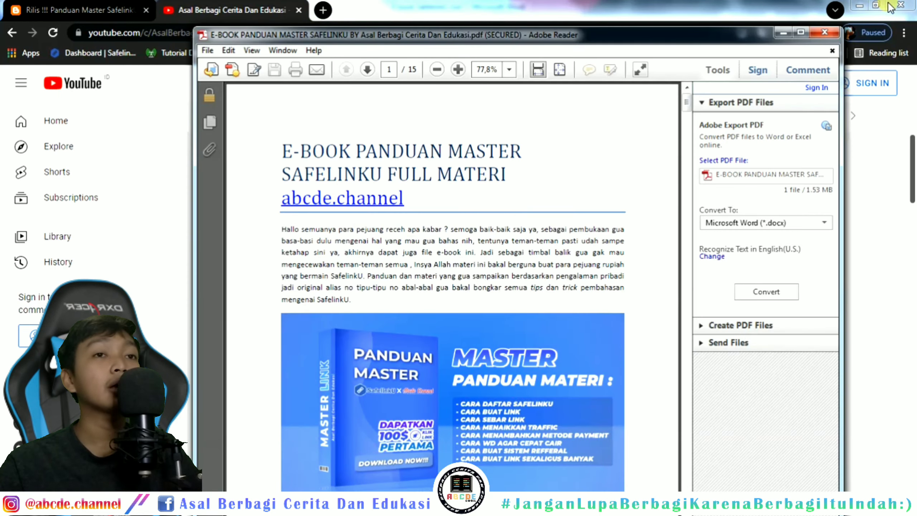
click(824, 33)
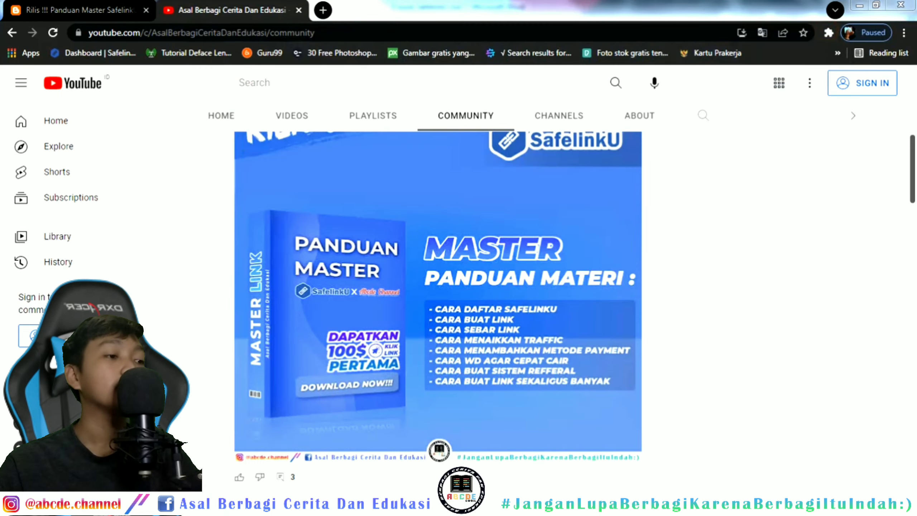
key(alt+Tab)
double_click(197, 113)
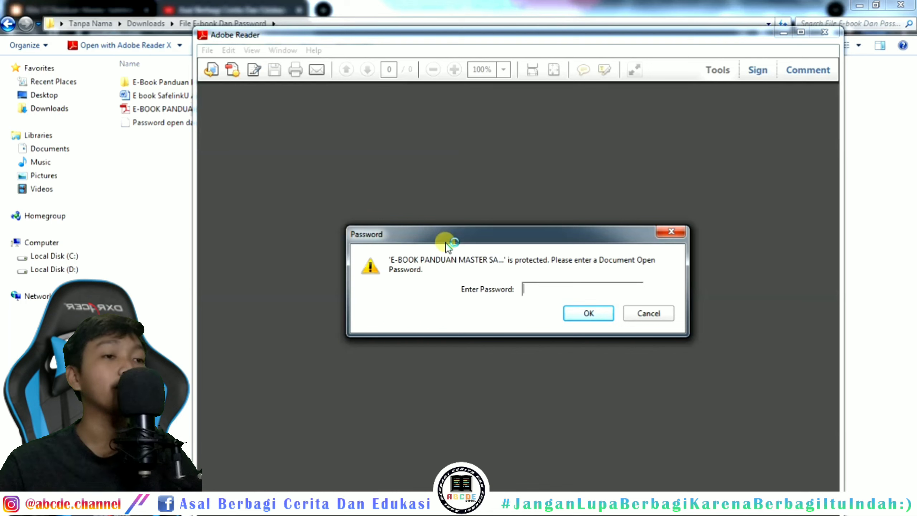
click(541, 289)
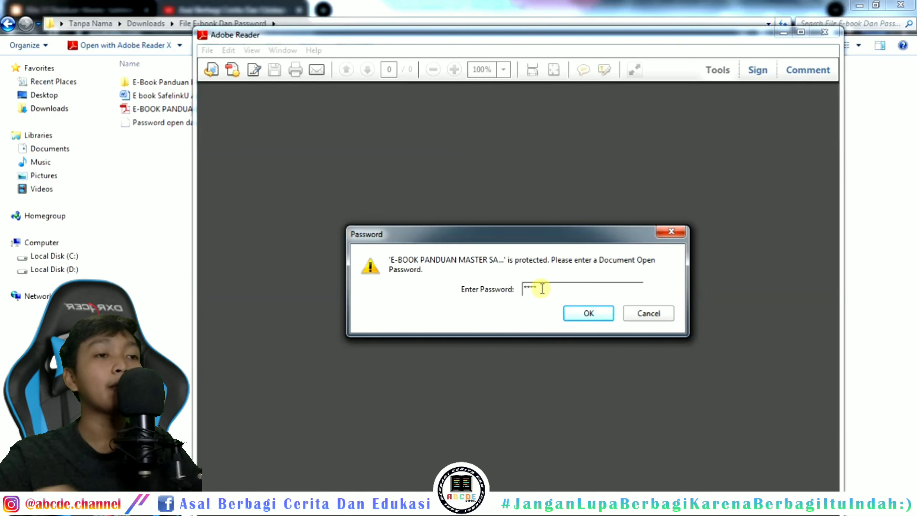
click(598, 318)
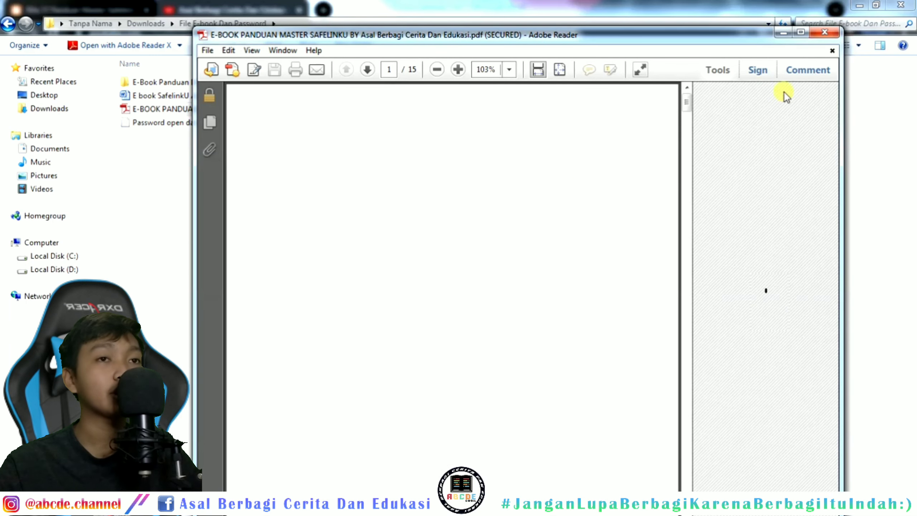
scroll(536, 235, down, 5)
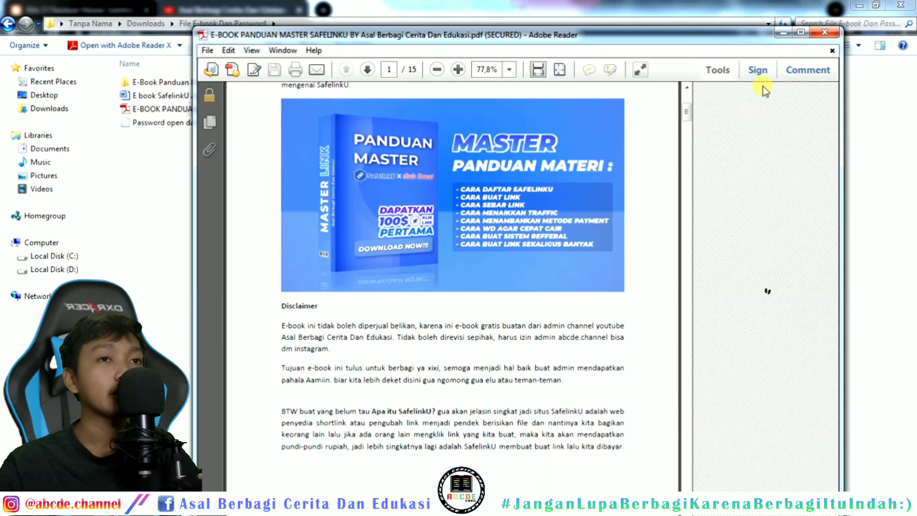
click(781, 34)
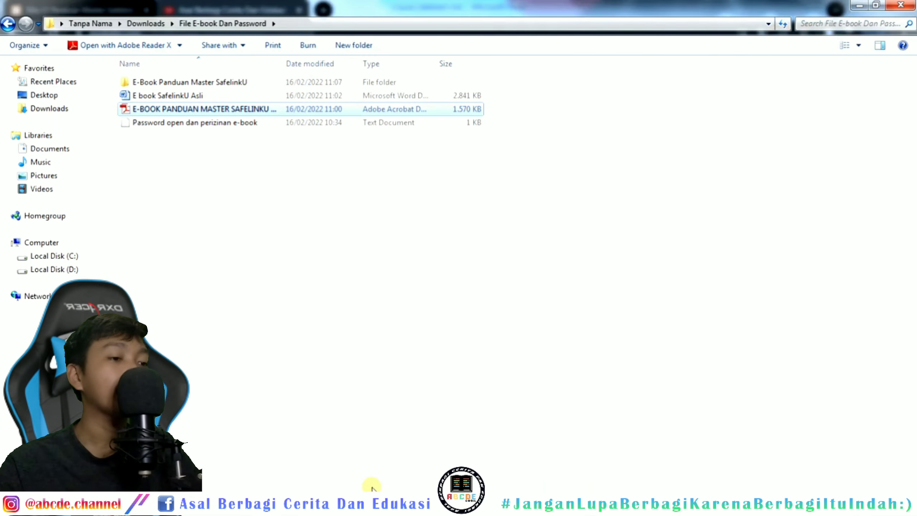
Switch to the YouTube community page in the browser and check the e-book post's download link and cover image.
click(108, 506)
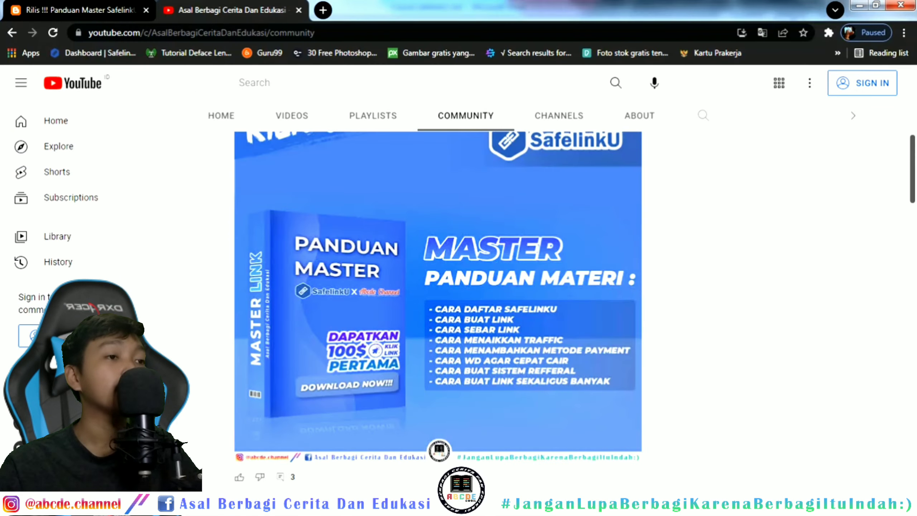
scroll(391, 335, up, 2)
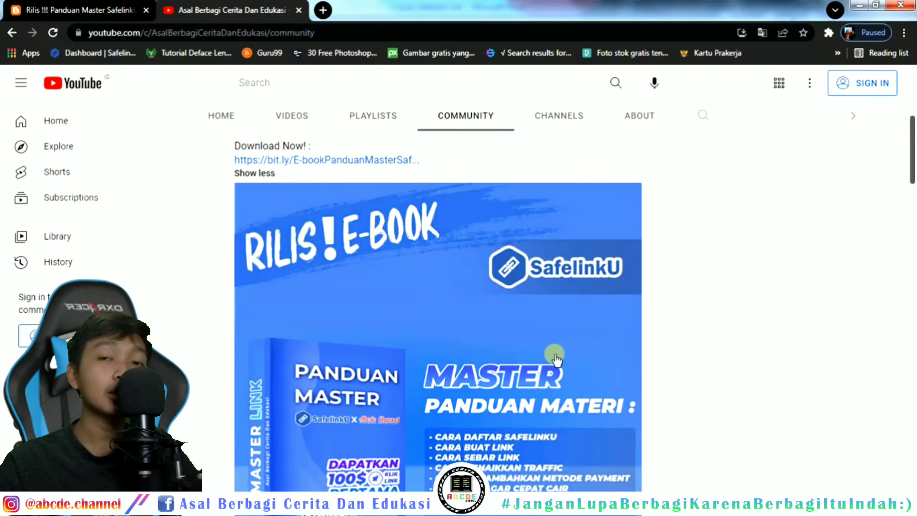
scroll(313, 354, down, 3)
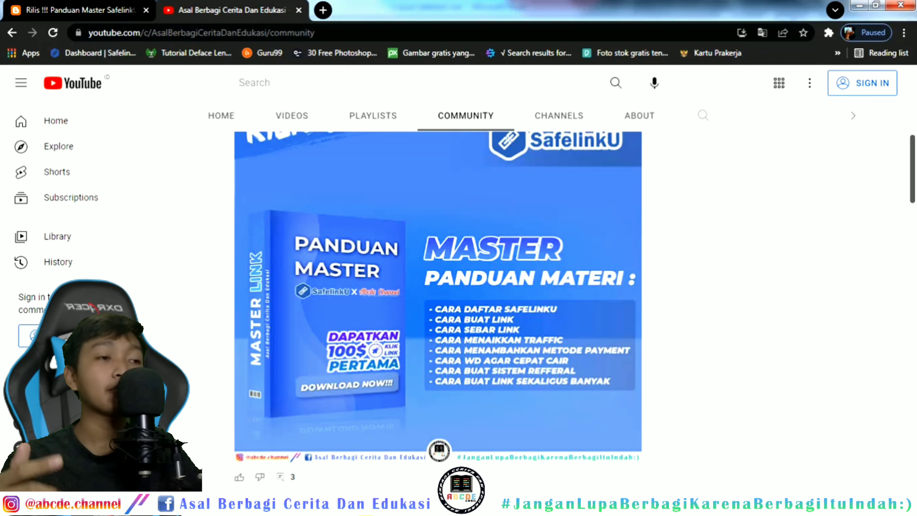
Switch to the E book SafelinkU Asli document in Word and examine its cover image, Disclaimer section and introduction paragraph.
click(448, 505)
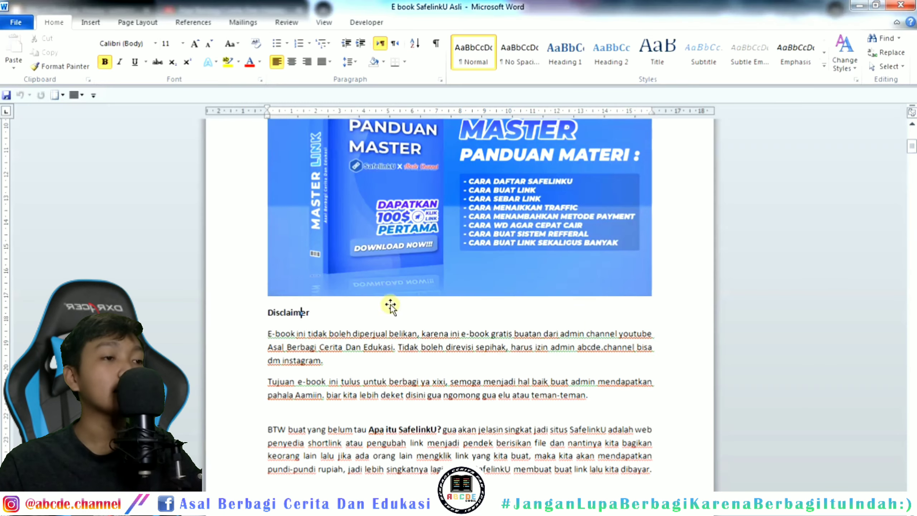
scroll(429, 367, down, 4)
scroll(376, 337, up, 7)
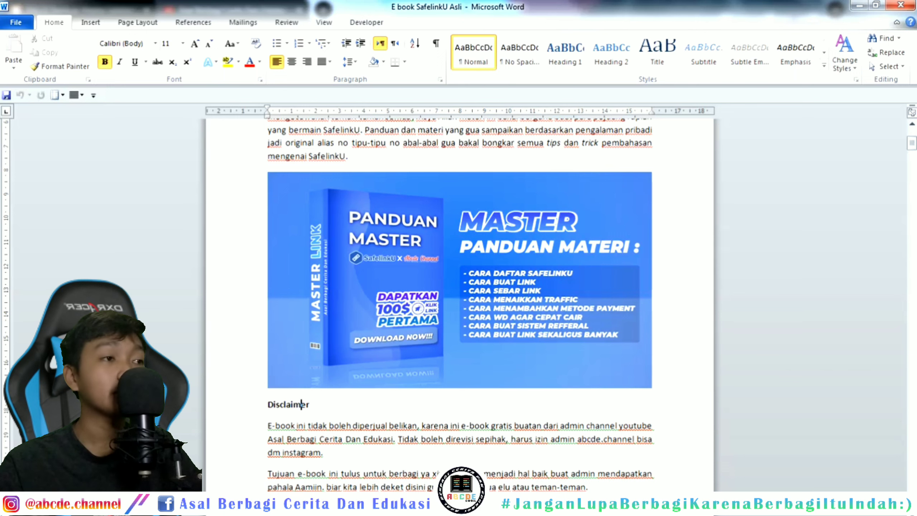
scroll(401, 195, up, 5)
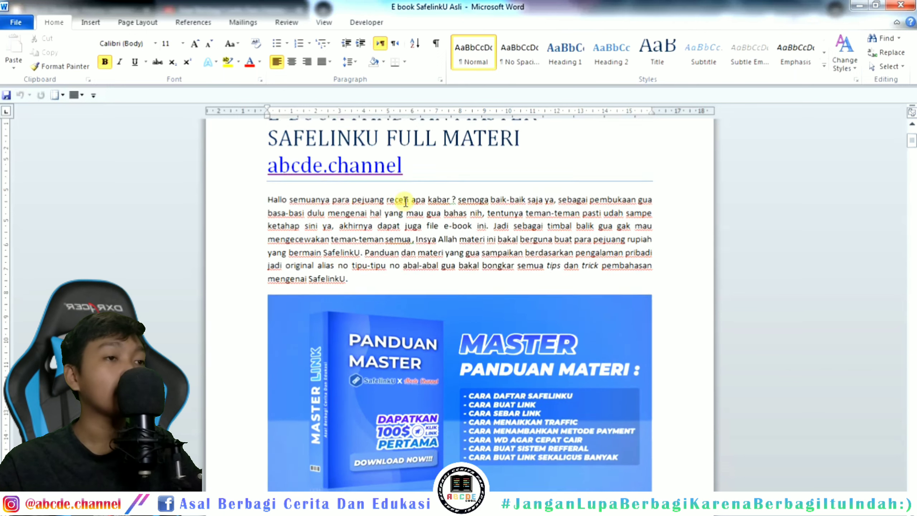
drag(275, 290, 351, 357)
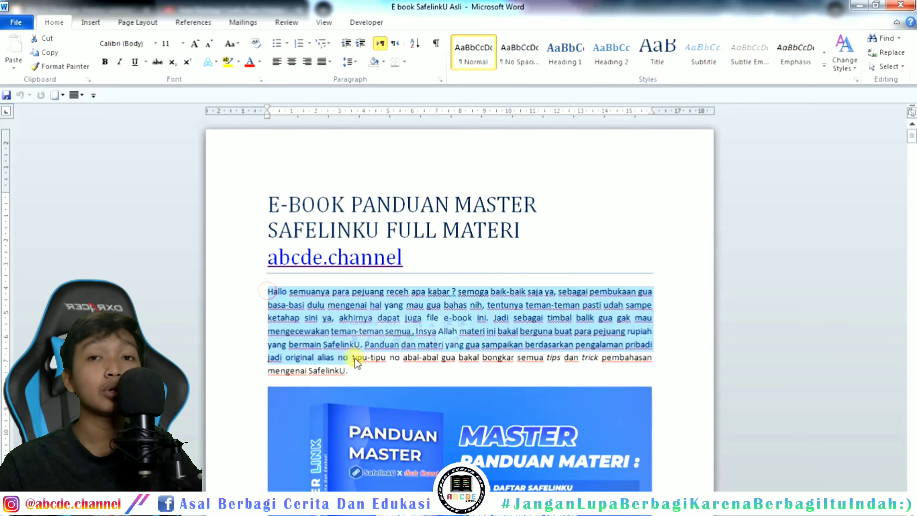
click(423, 374)
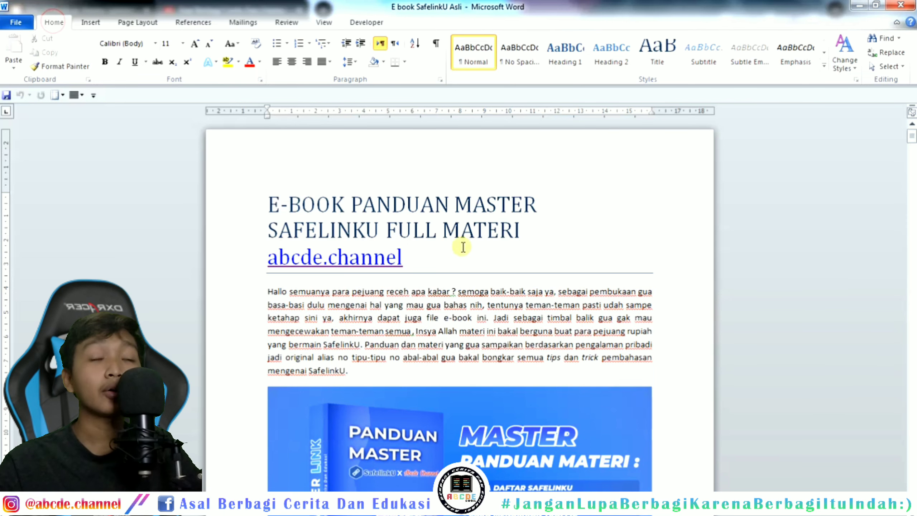
Create a new blank document.
click(13, 22)
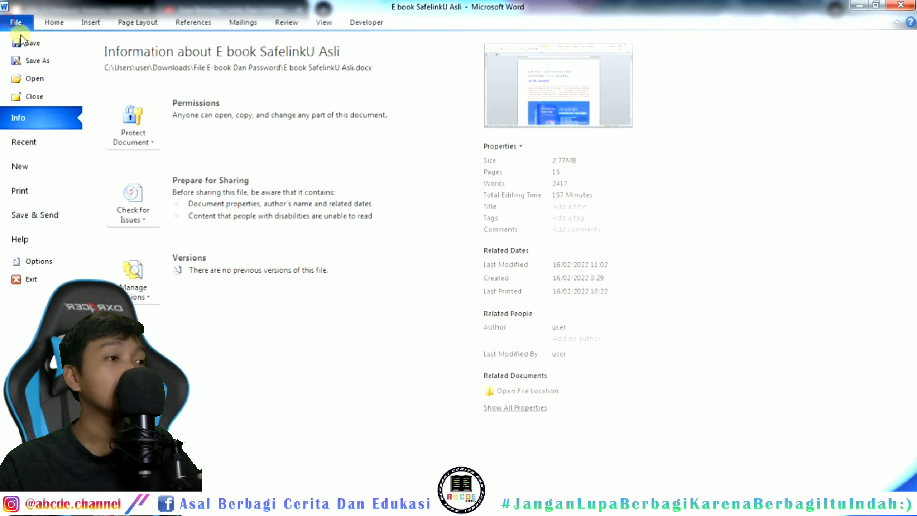
click(42, 166)
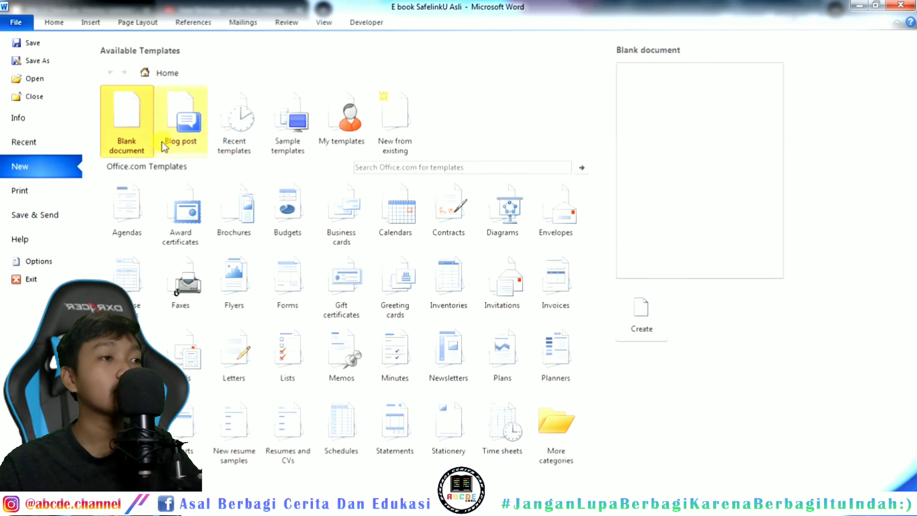
click(642, 317)
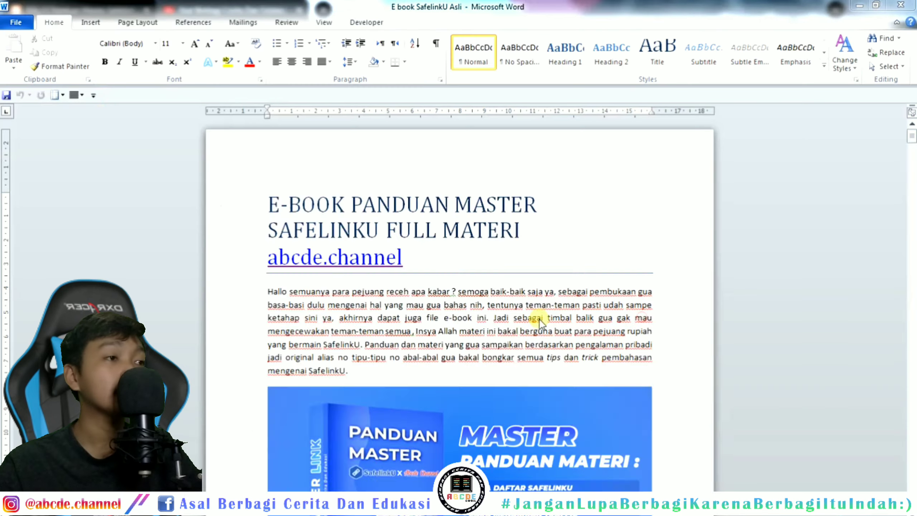
Look over the margin presets and set the new document's paper size to A4, 21 cm x 29,7 cm.
click(90, 22)
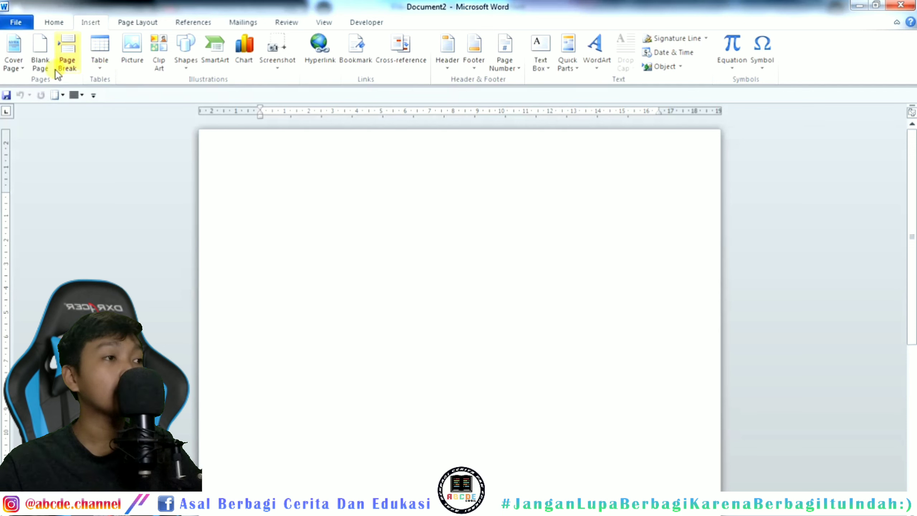
click(99, 25)
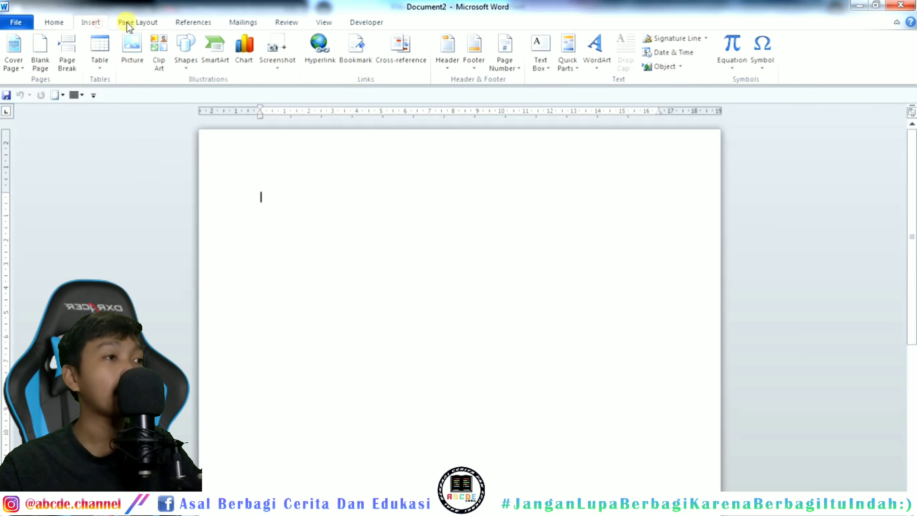
click(127, 23)
click(97, 61)
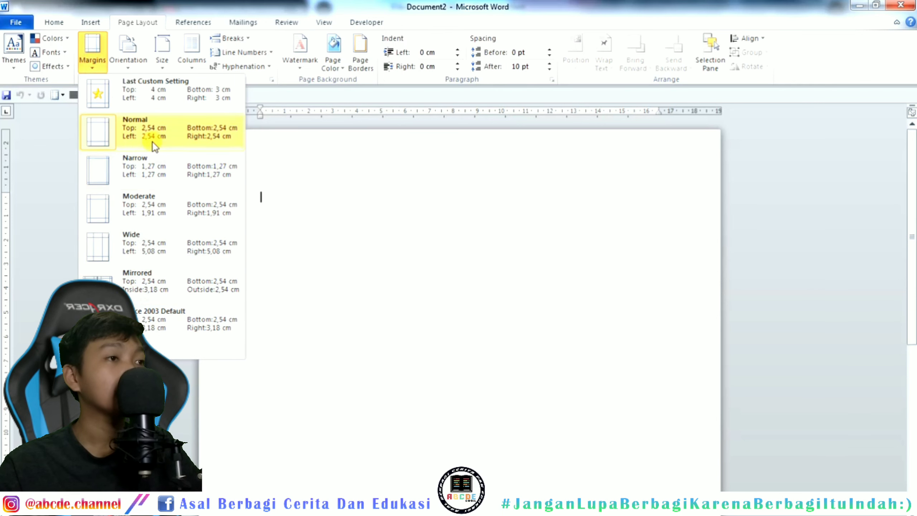
click(165, 62)
click(163, 61)
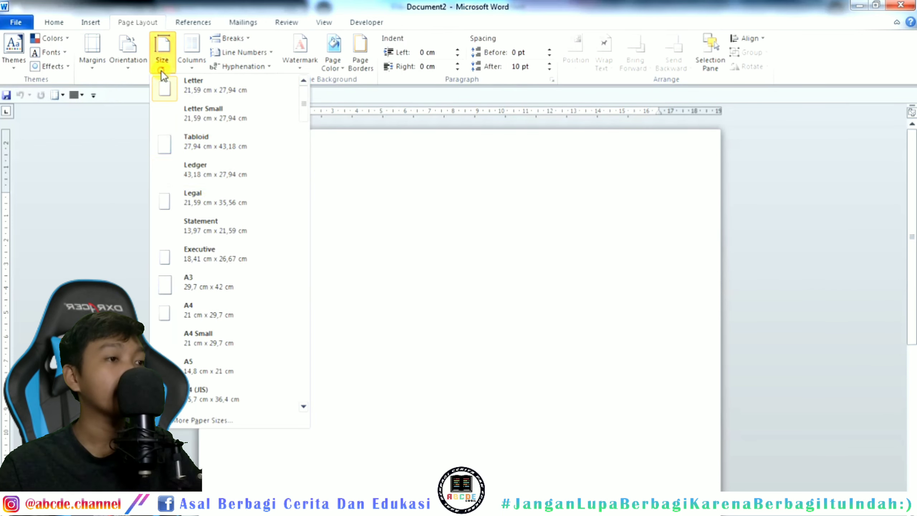
click(214, 314)
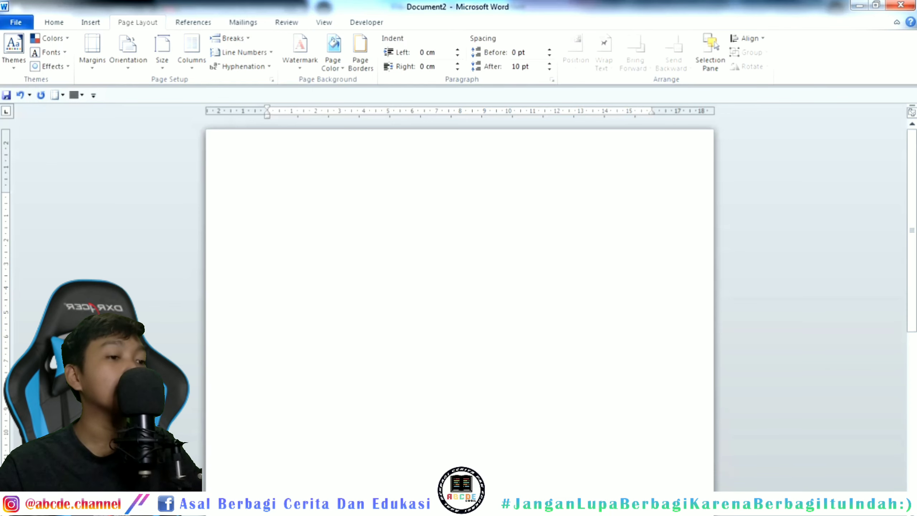
Switch to the e-book PDF in Adobe Reader and examine the title at the start of its first page.
click(484, 504)
scroll(397, 259, up, 4)
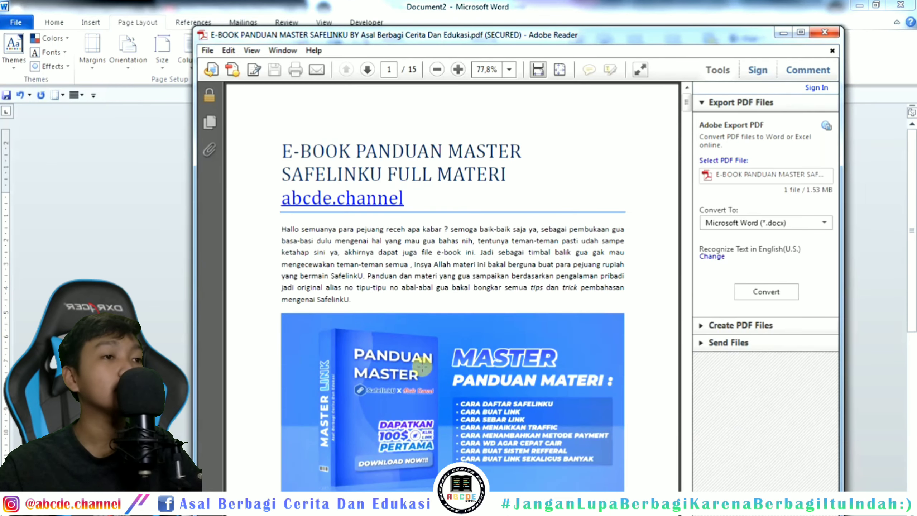
drag(287, 149, 481, 194)
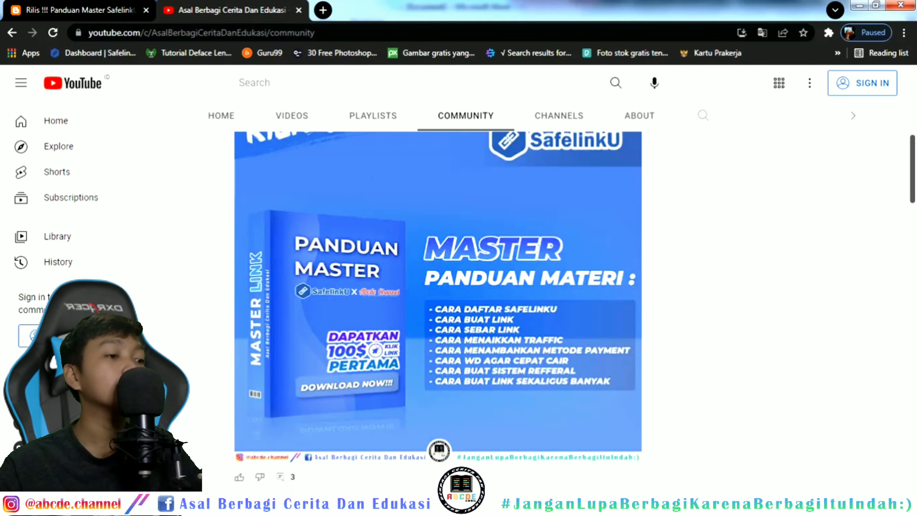
Return to the blank Word document and add the heading "CARA BUAT E-BOOK" in the Title style.
click(224, 474)
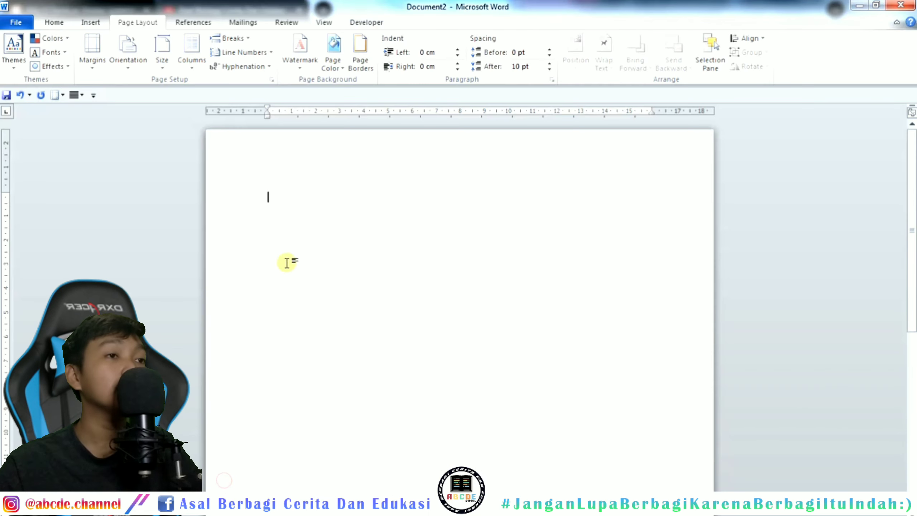
click(56, 23)
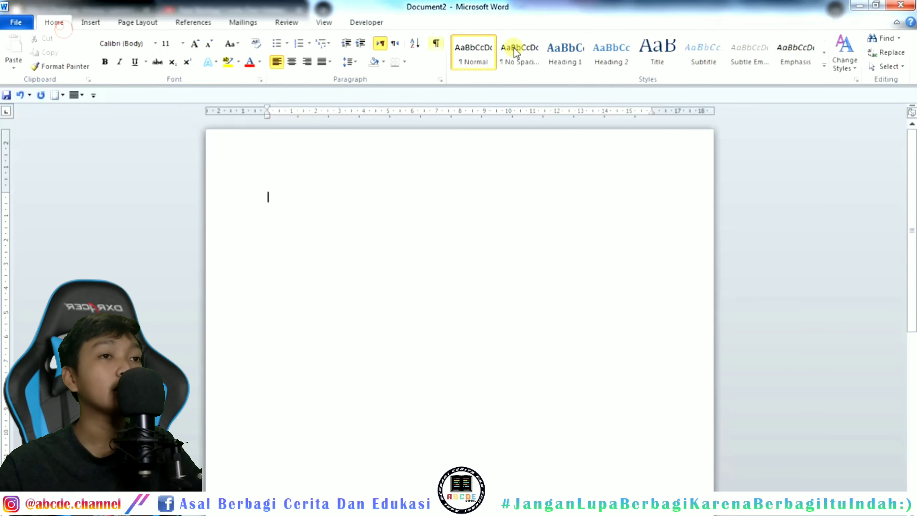
click(656, 54)
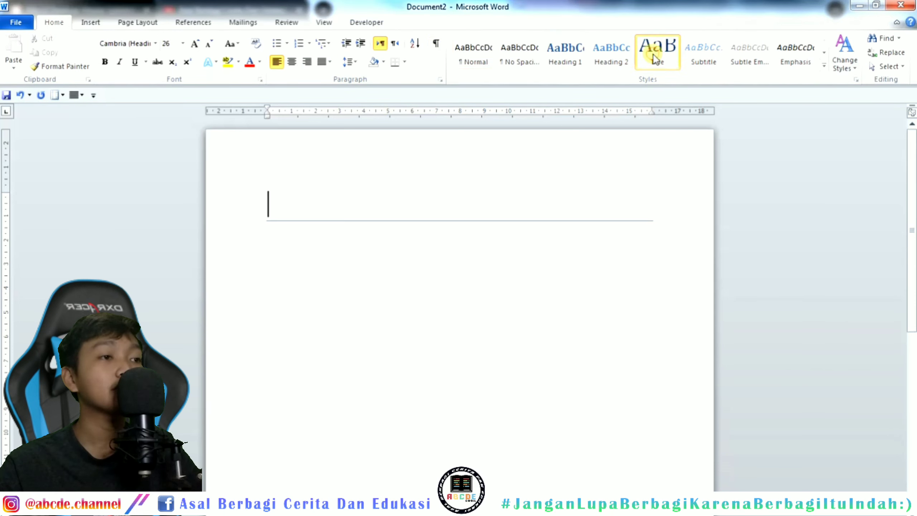
text(CARA)
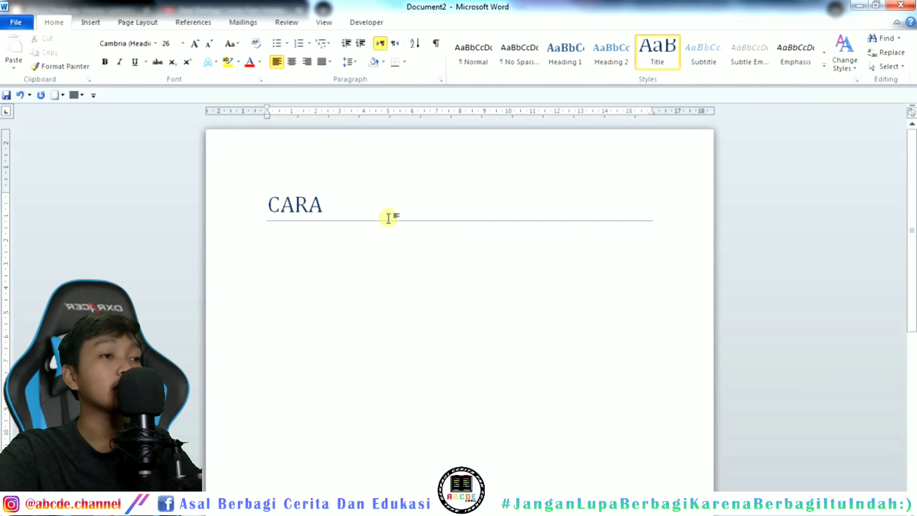
text( BUAT E-B)
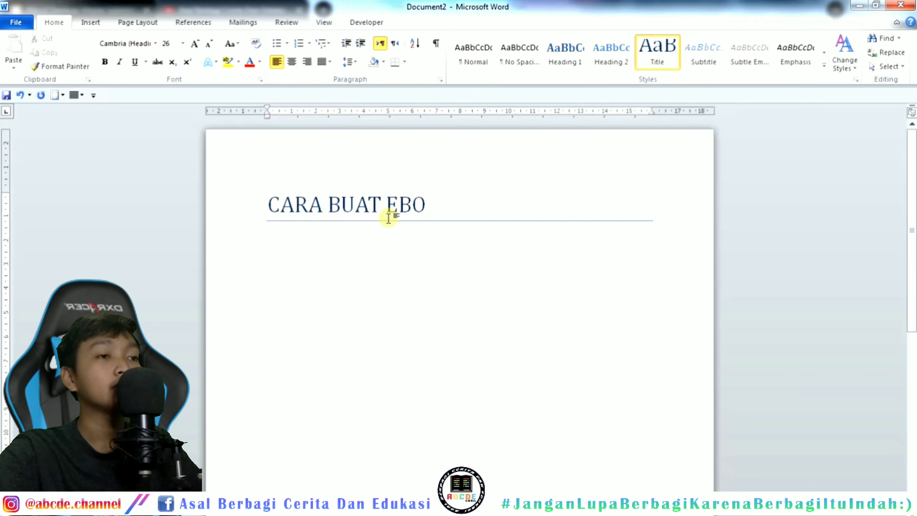
text(OOK)
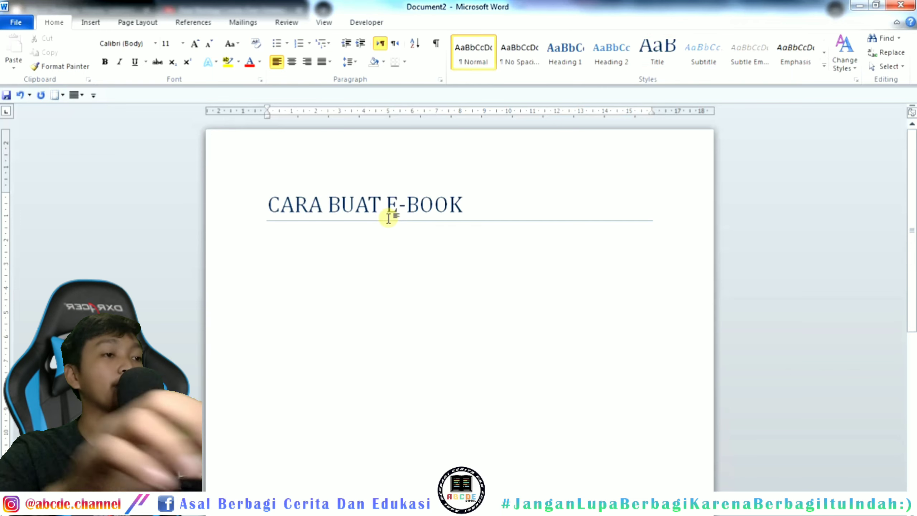
Write the body lines "Hallo semua kali ini gua dalam pembahasan materi ini mau memberikan gimana cara buat e-book." and "Materinya ada cara memasukkan gambar,cara memasukkan link.".
key(Return)
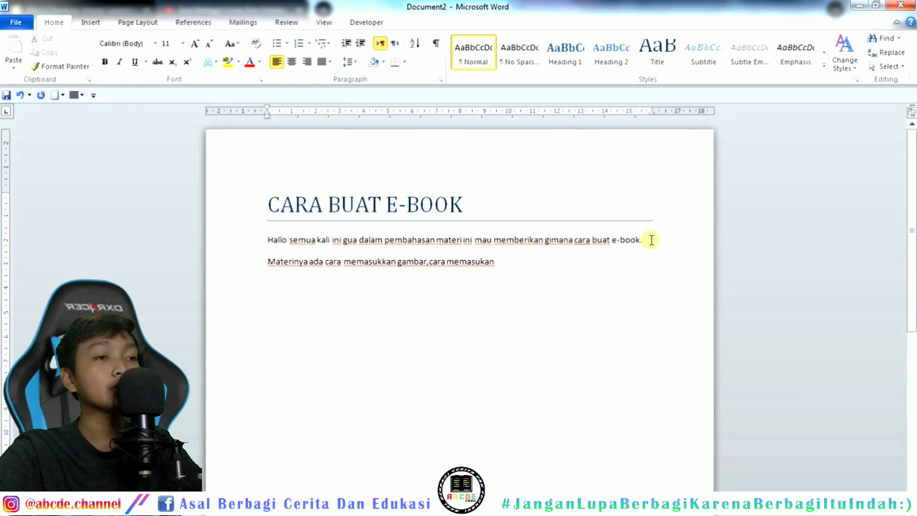
text(.)
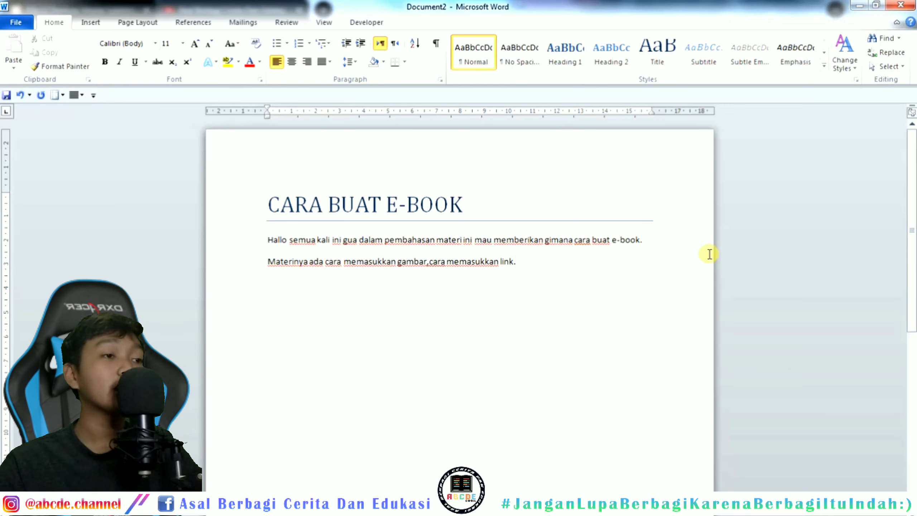
key(Return)
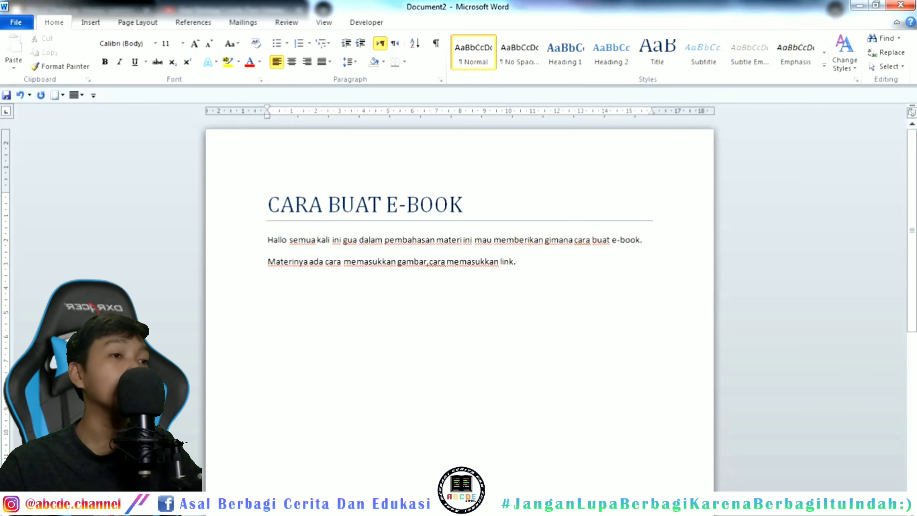
key(alt+Tab)
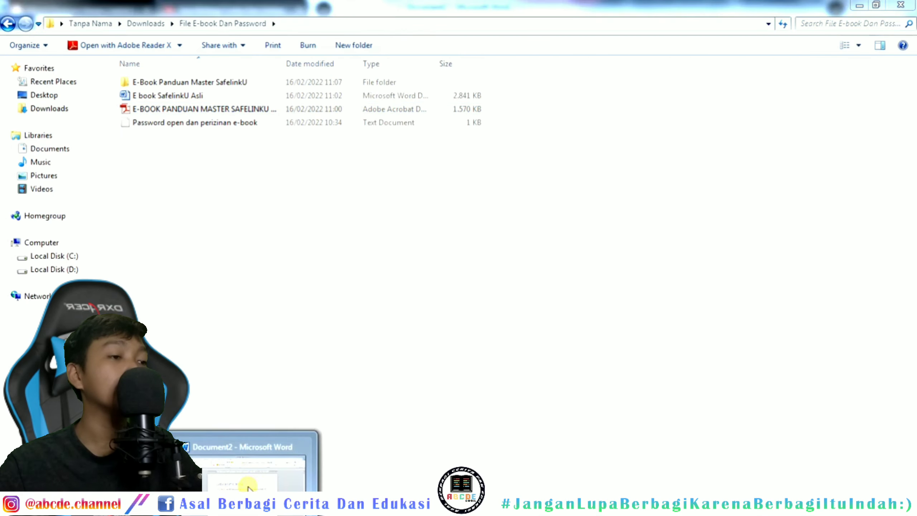
click(249, 483)
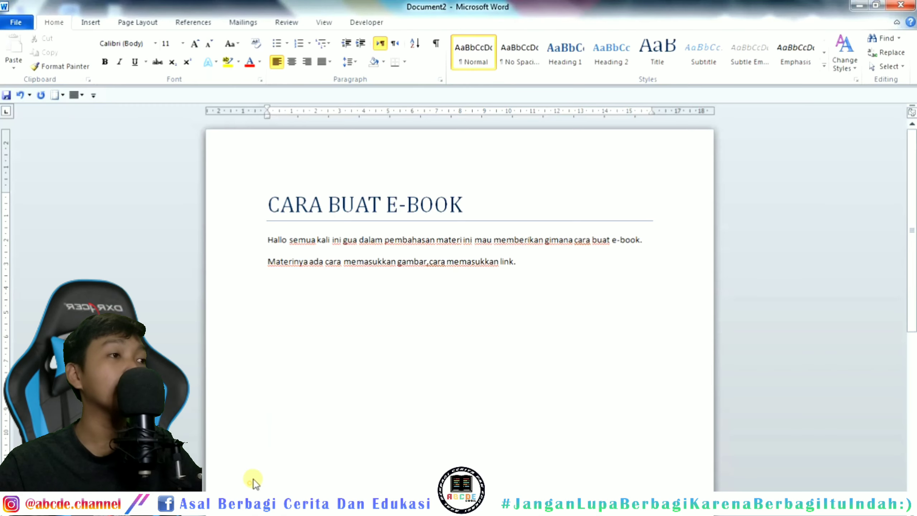
click(33, 22)
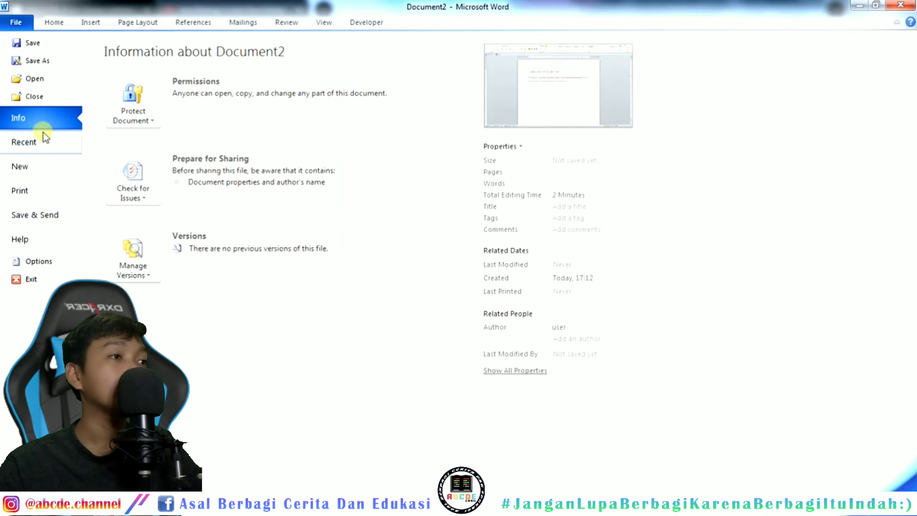
click(55, 22)
click(131, 17)
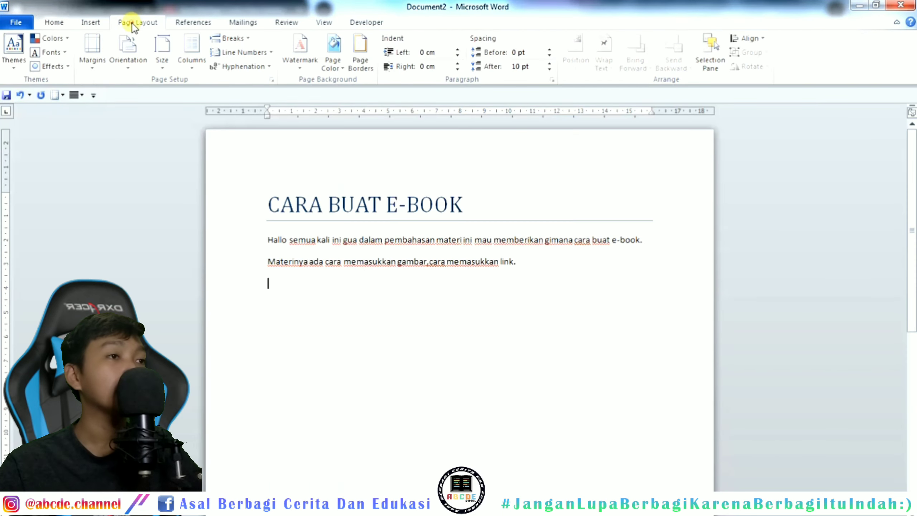
Insert the picture IklanABCDE from the Tutorial Iklan folder in Downloads below the body text.
click(90, 22)
click(141, 56)
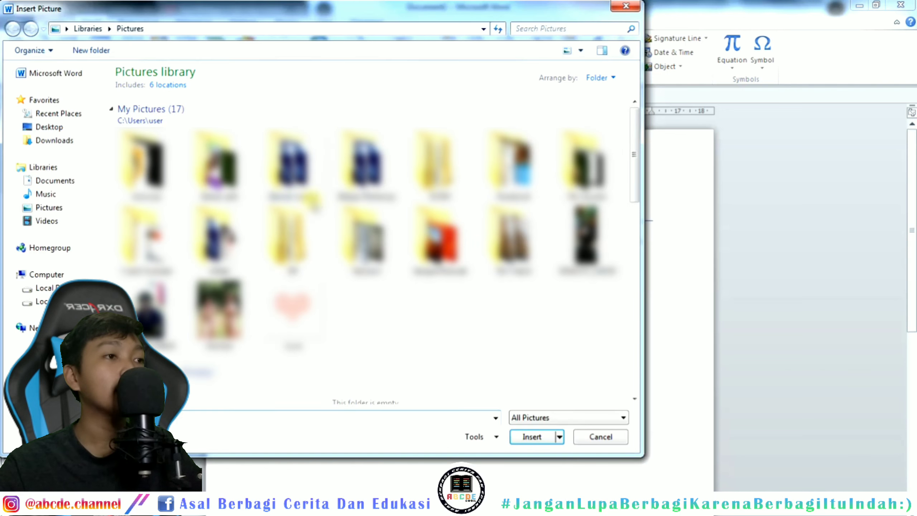
click(75, 141)
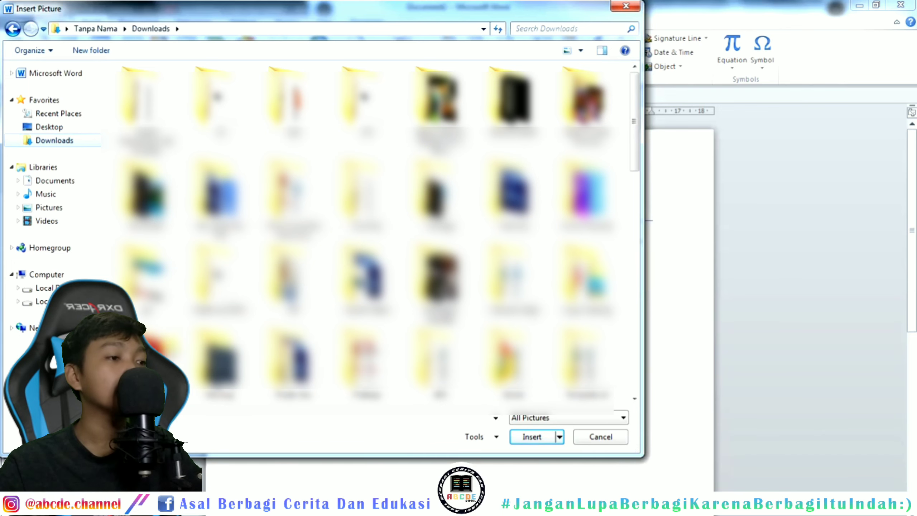
scroll(375, 231, down, 5)
scroll(376, 231, down, 5)
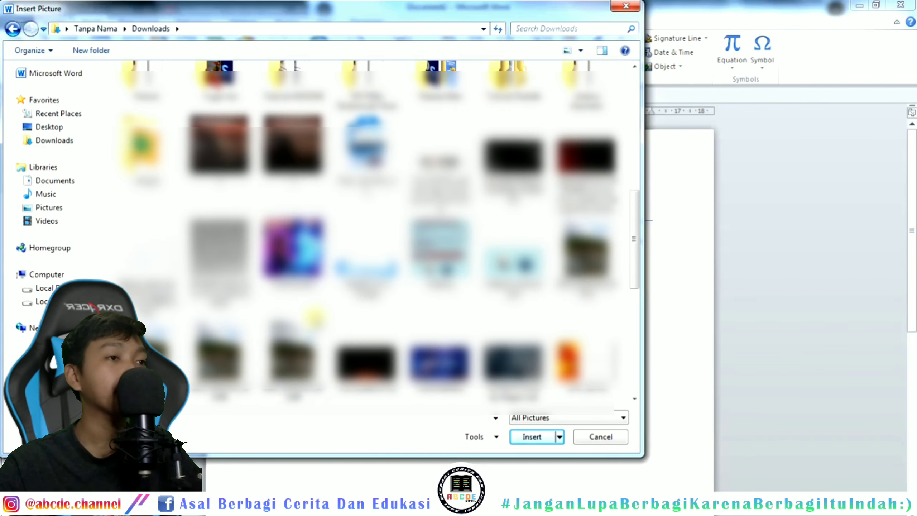
scroll(376, 231, up, 3)
scroll(375, 231, up, 5)
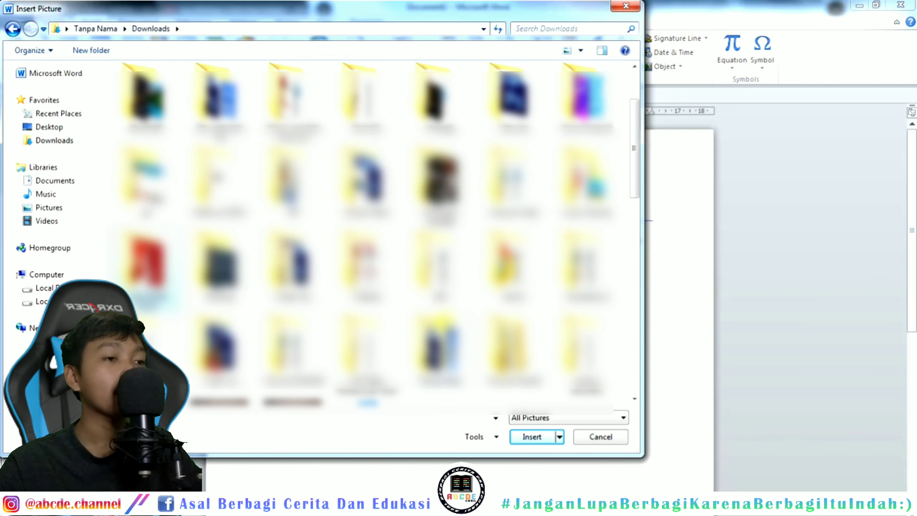
scroll(303, 144, down, 3)
double_click(303, 145)
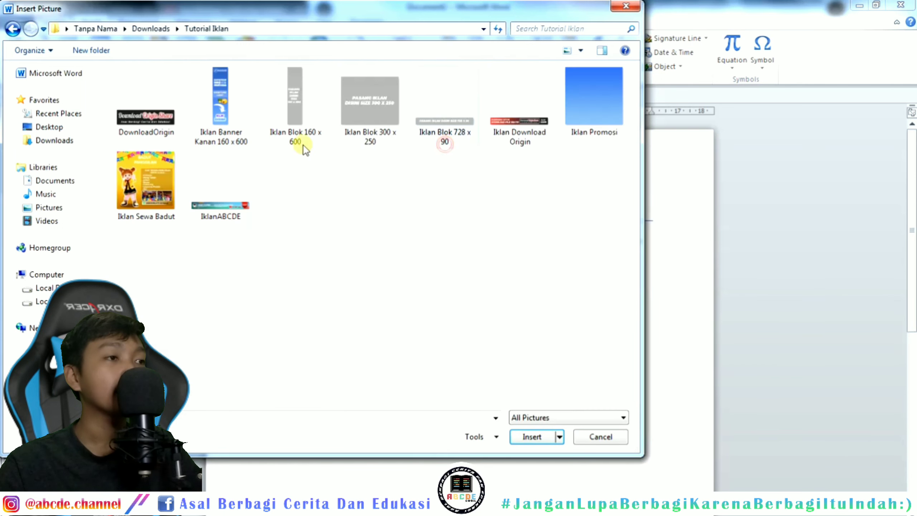
click(231, 213)
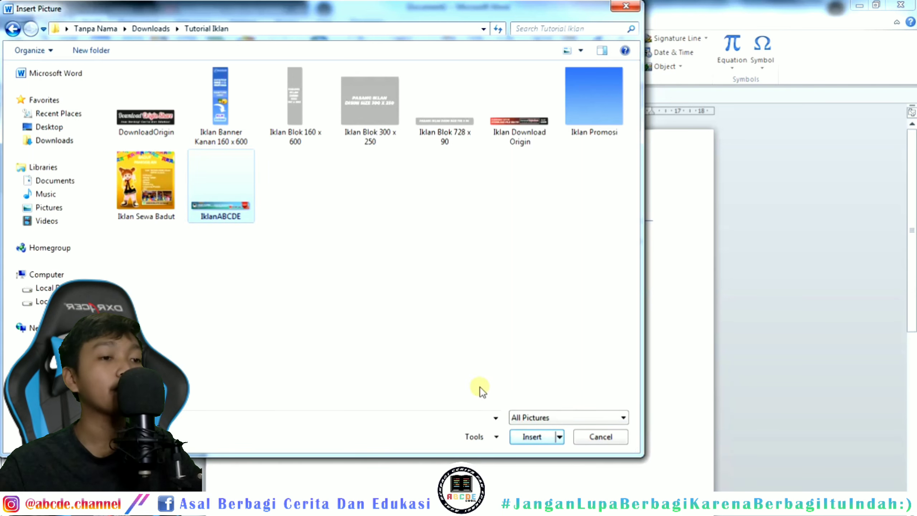
click(531, 436)
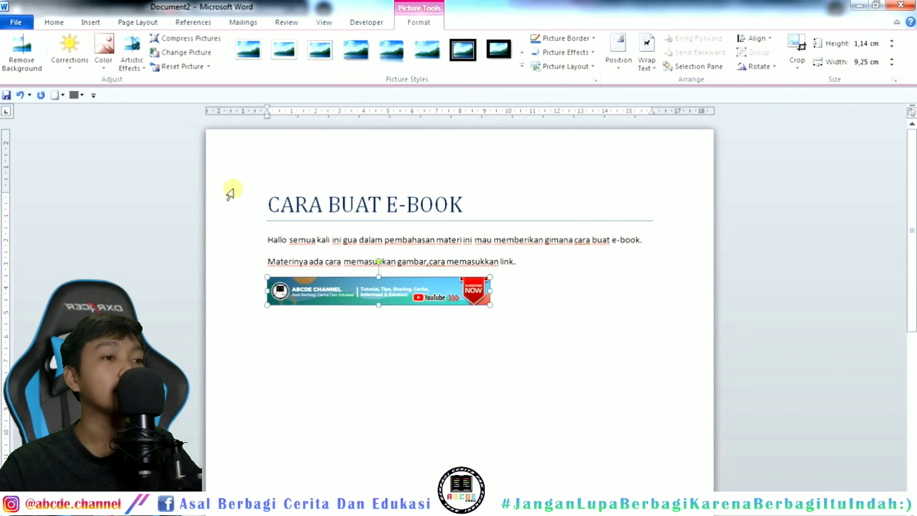
Enlarge the inserted banner proportionally to the text width, about 15,84 cm wide and 1,96 cm high.
drag(490, 305, 522, 324)
click(456, 345)
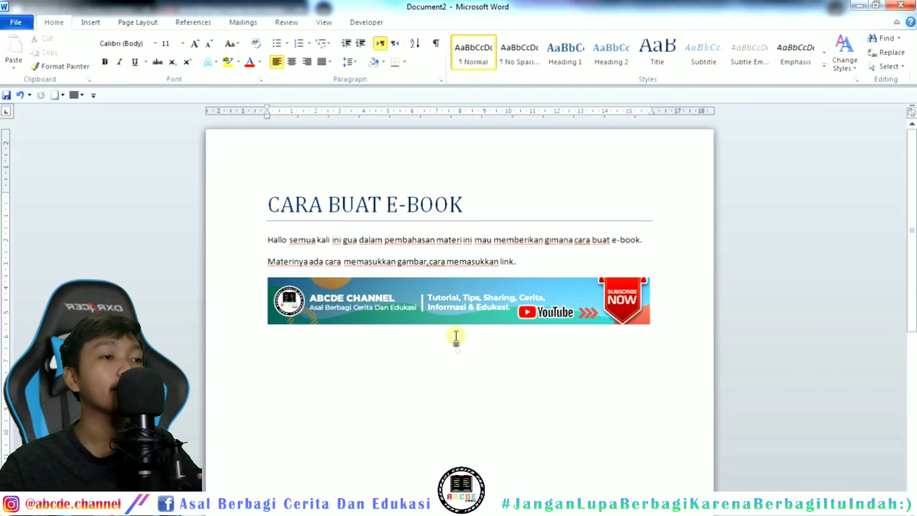
click(348, 301)
scroll(371, 296, down, 3)
scroll(371, 296, up, 2)
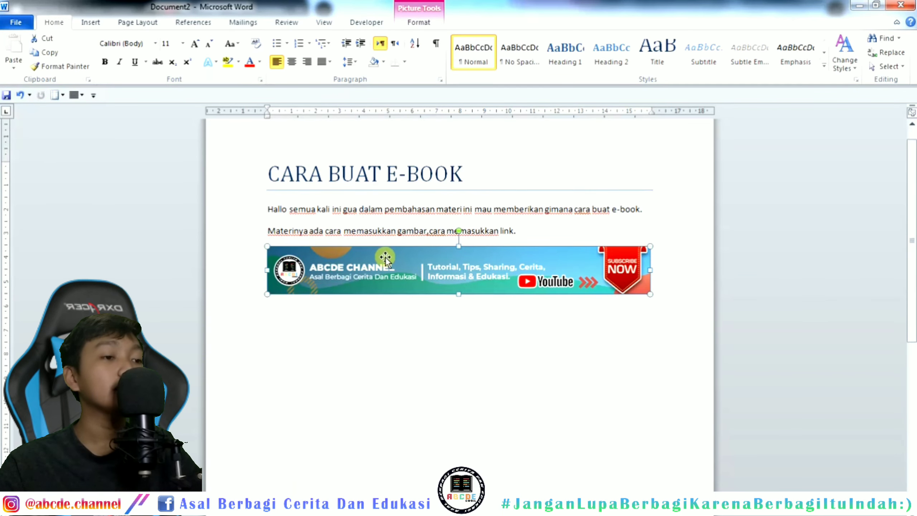
click(367, 214)
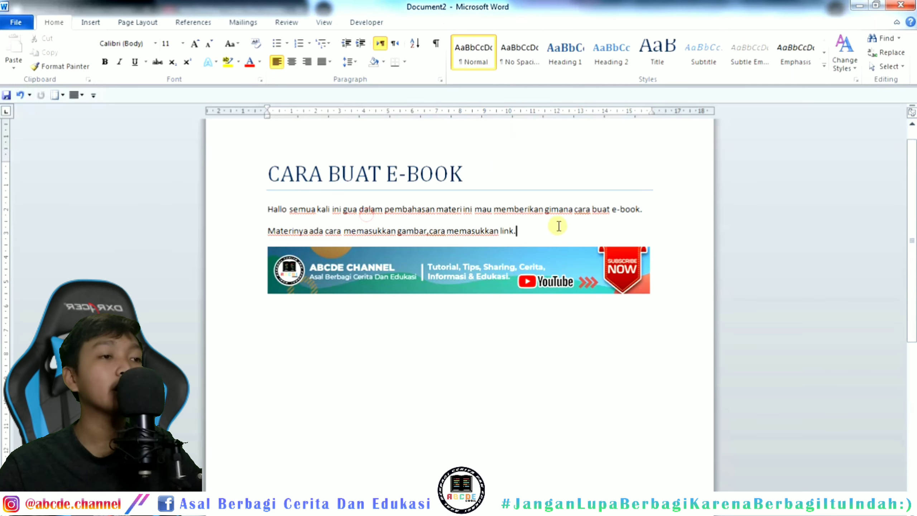
click(335, 260)
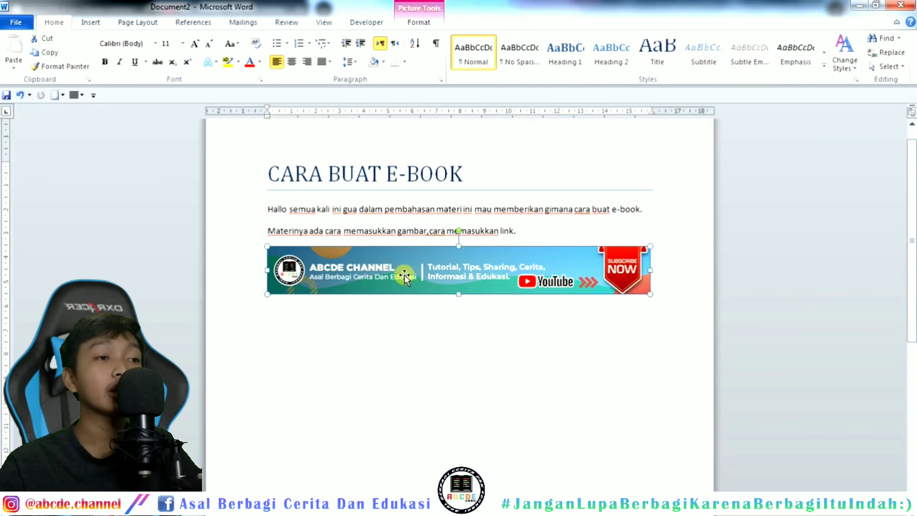
right_click(386, 259)
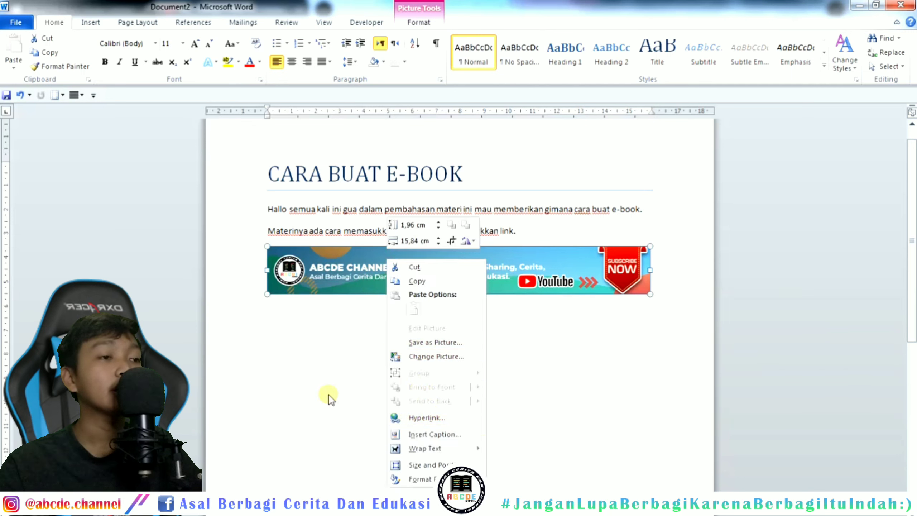
click(295, 383)
Switch to the e-book PDF in Adobe Reader, enlarge its window and examine the linked title on the first page.
key(alt+Tab)
click(438, 206)
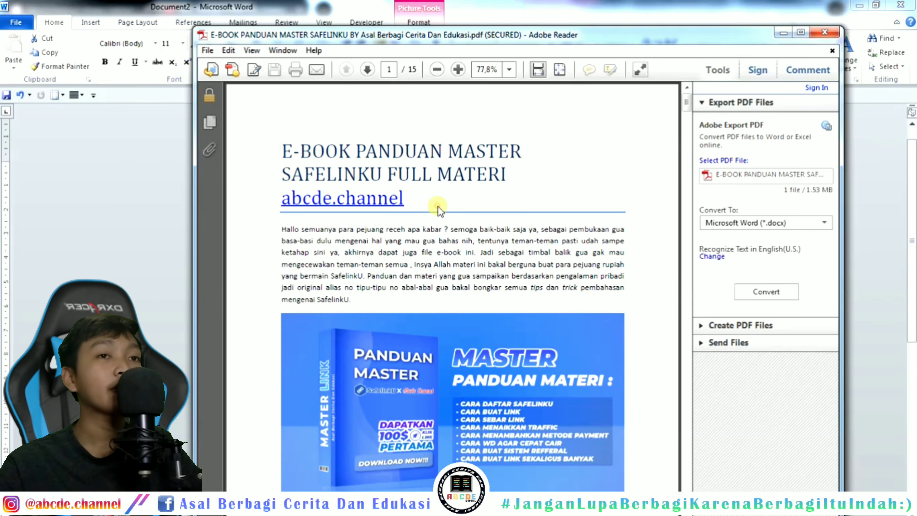
click(801, 33)
scroll(437, 232, down, 5)
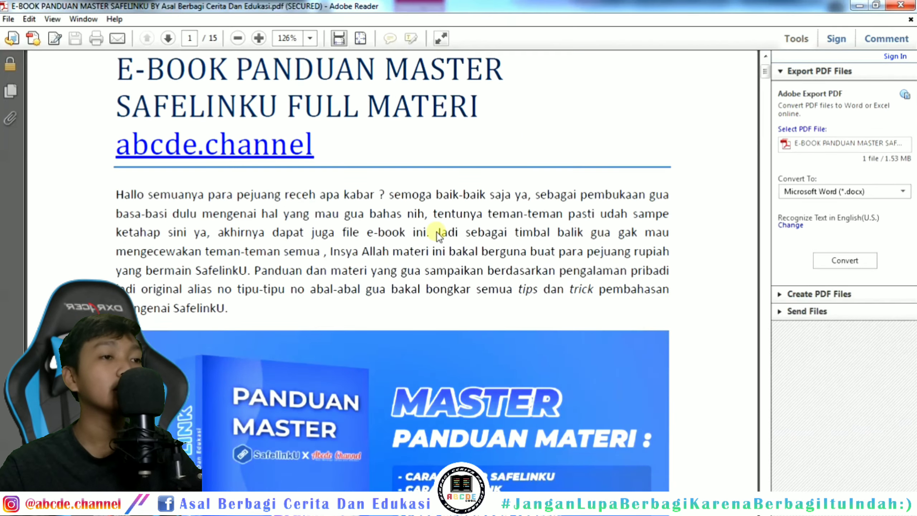
scroll(368, 234, up, 5)
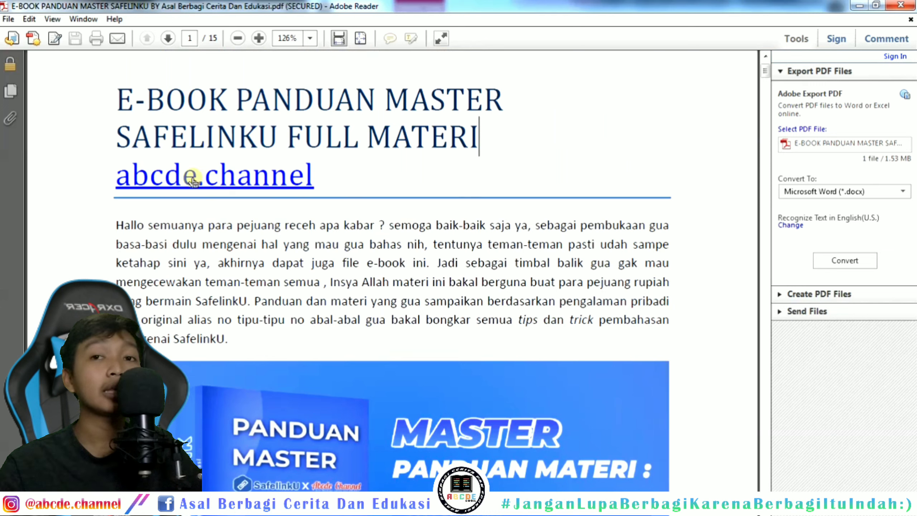
Follow the abcde.channel link in the PDF title, allow the instagram.com connection, inspect the page's address and close the page.
click(193, 181)
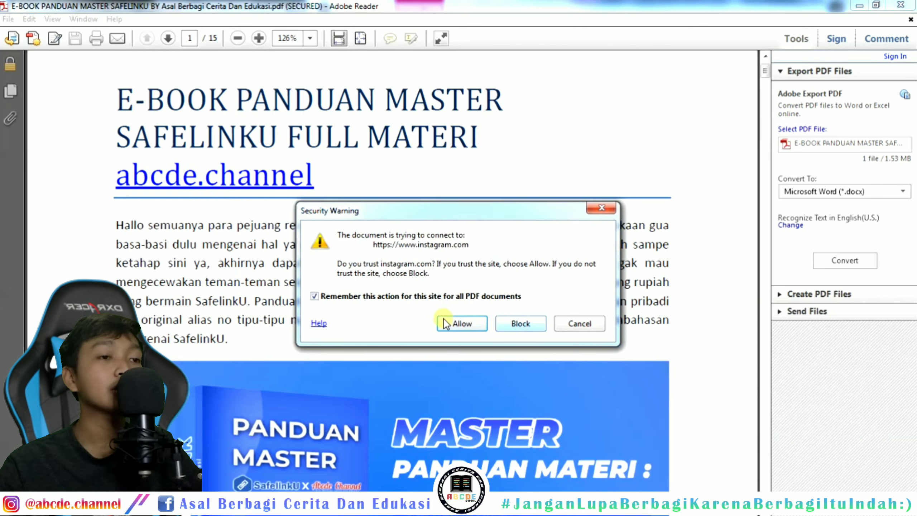
click(466, 324)
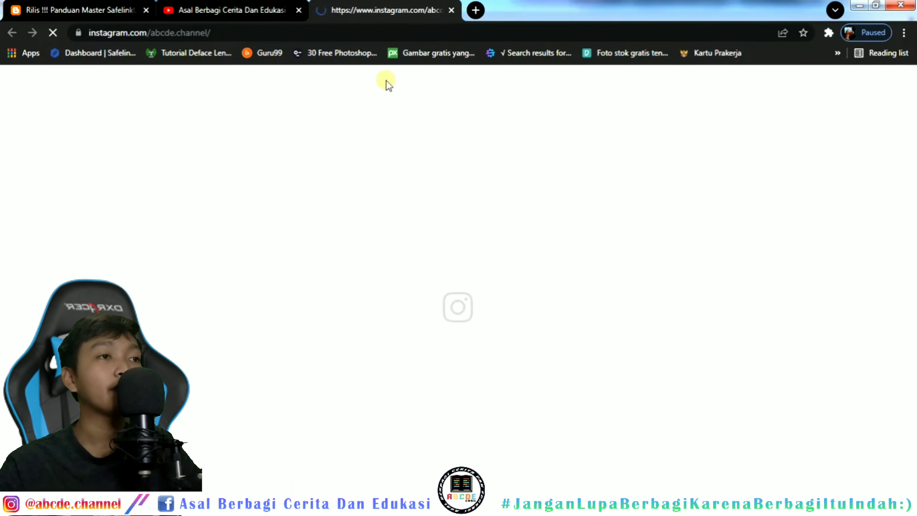
click(236, 33)
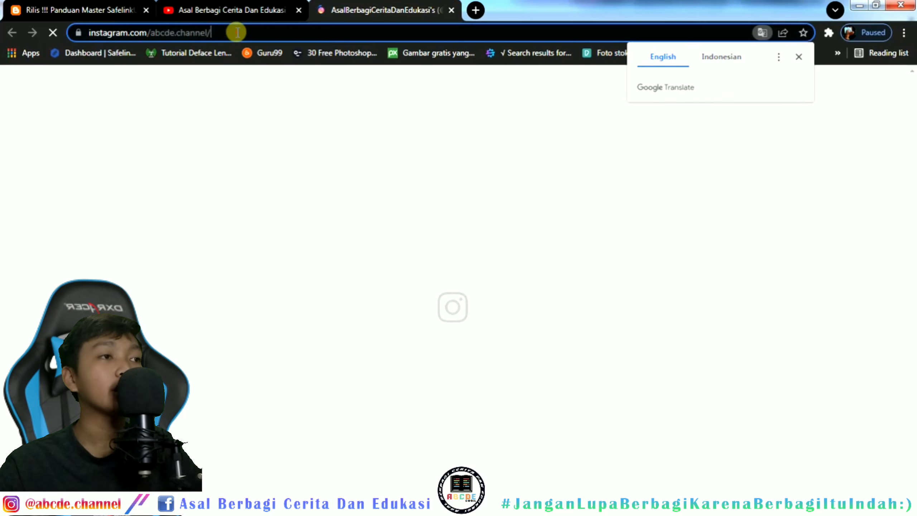
drag(266, 33, 82, 33)
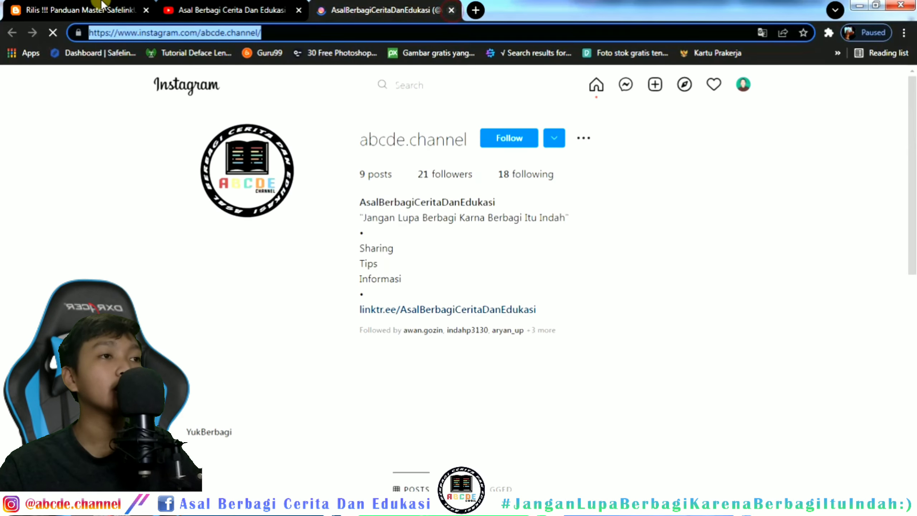
key(ctrl+w)
Go from the SafelinkU guide post in the browser to the Origin Share home page.
click(105, 10)
click(181, 8)
click(135, 4)
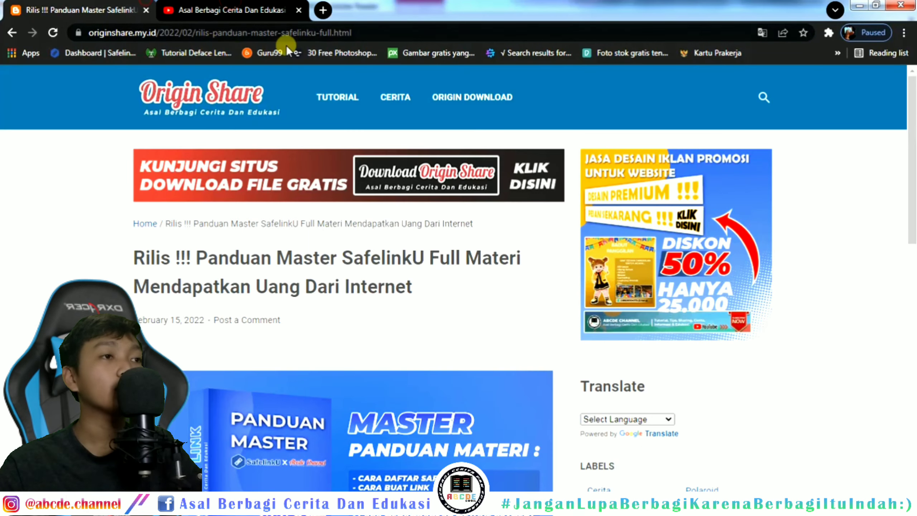
click(386, 34)
right_click(392, 34)
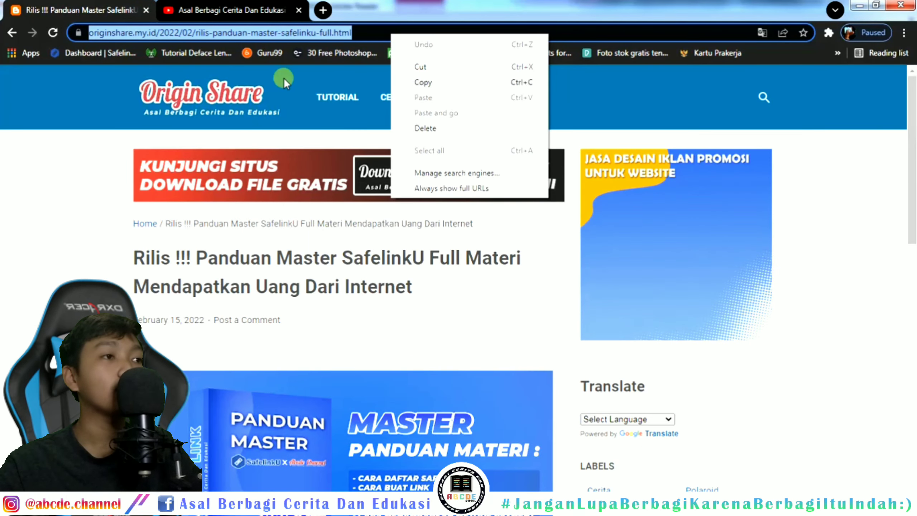
click(213, 101)
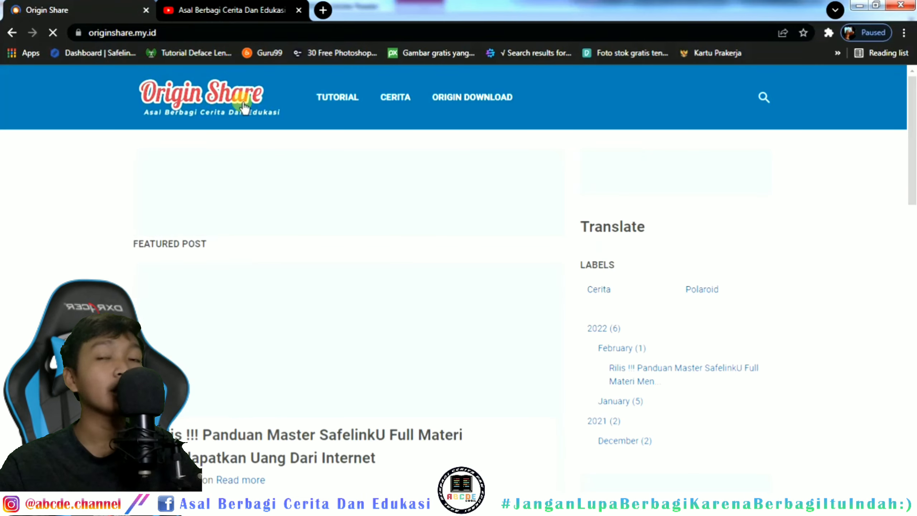
click(166, 31)
key(ctrl+c)
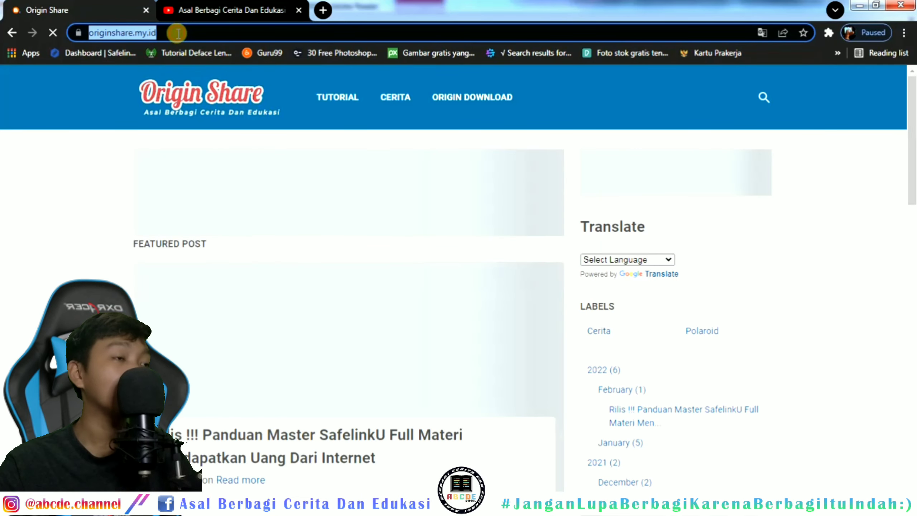
right_click(176, 32)
key(Escape)
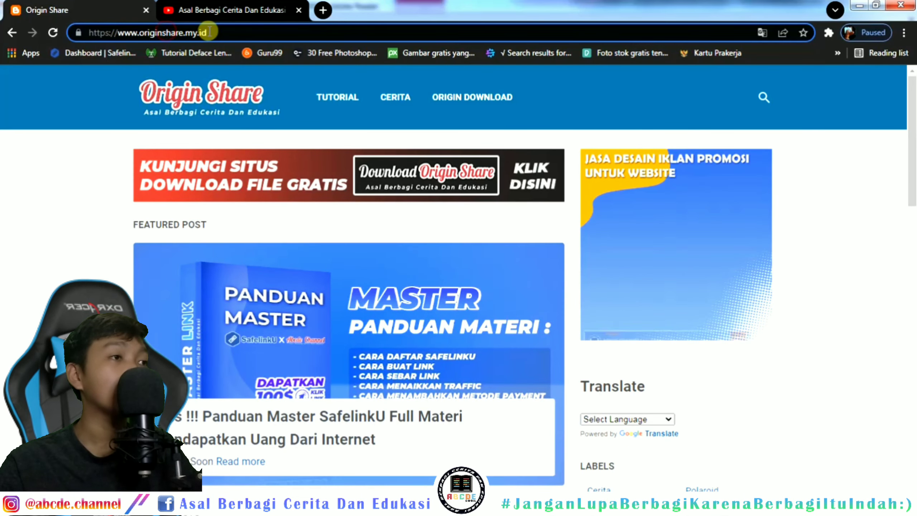
right_click(126, 32)
click(166, 82)
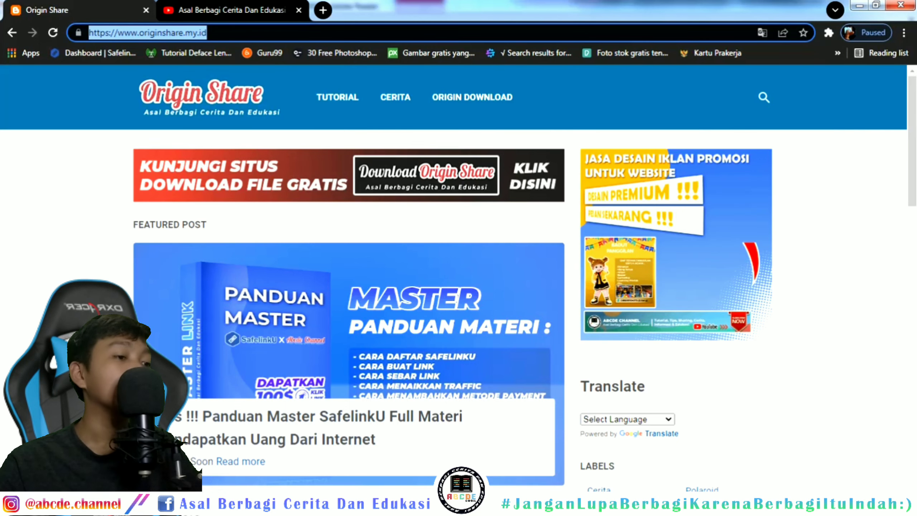
click(188, 504)
click(253, 466)
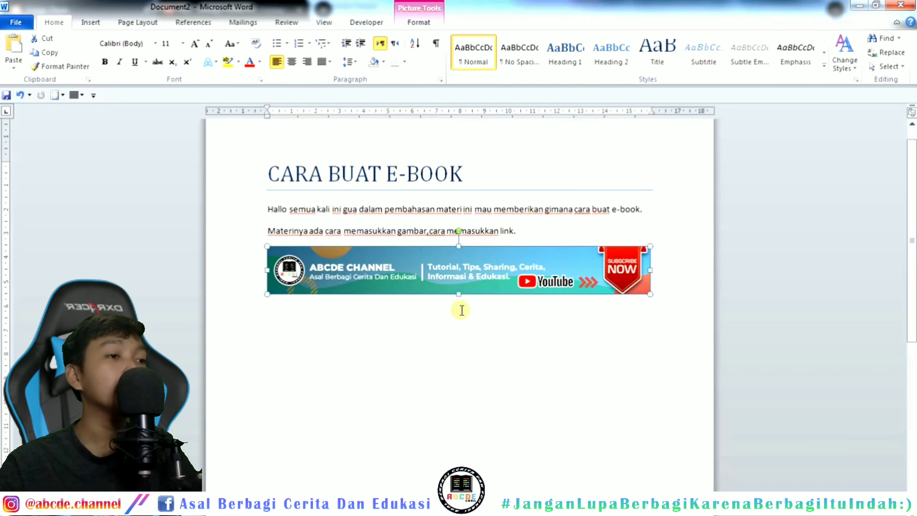
click(410, 326)
click(397, 282)
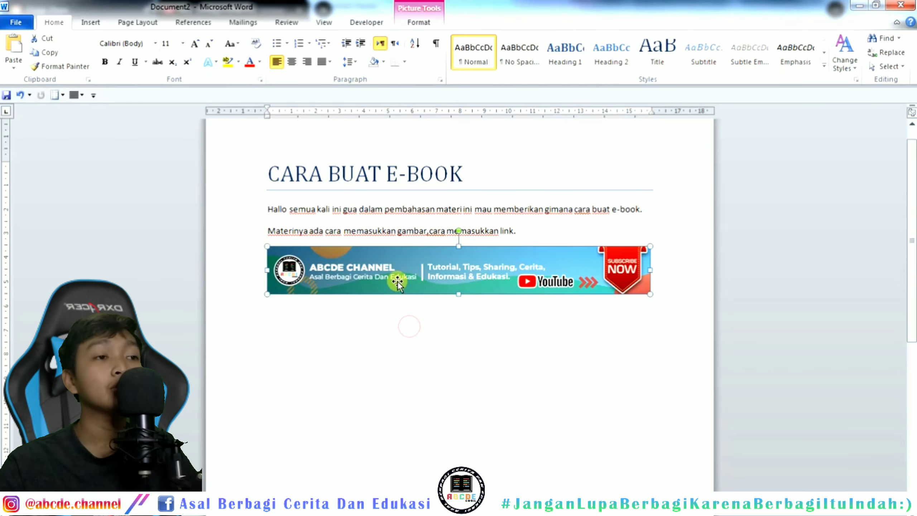
right_click(357, 270)
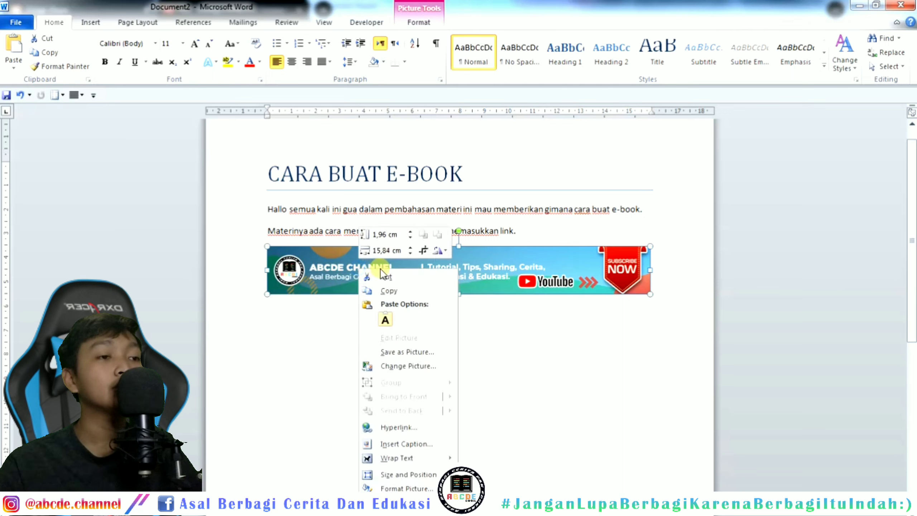
click(406, 428)
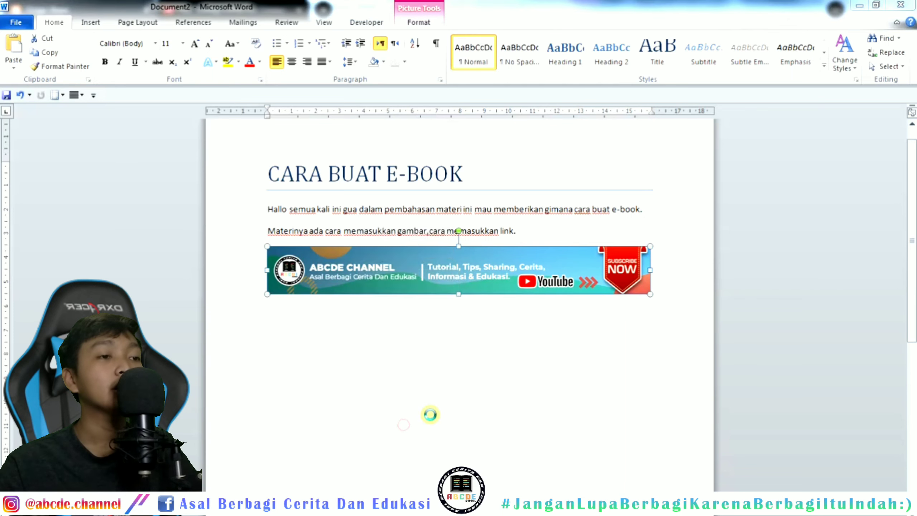
key(ctrl+v)
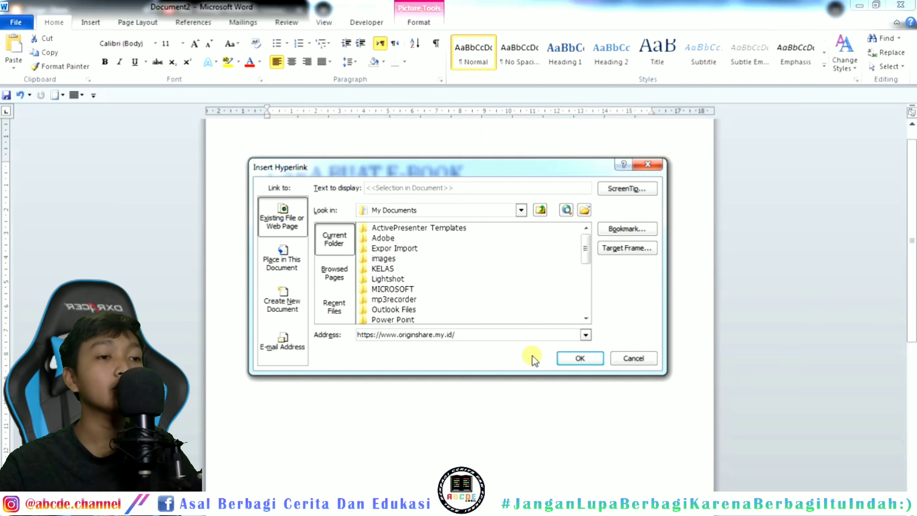
click(579, 358)
click(526, 334)
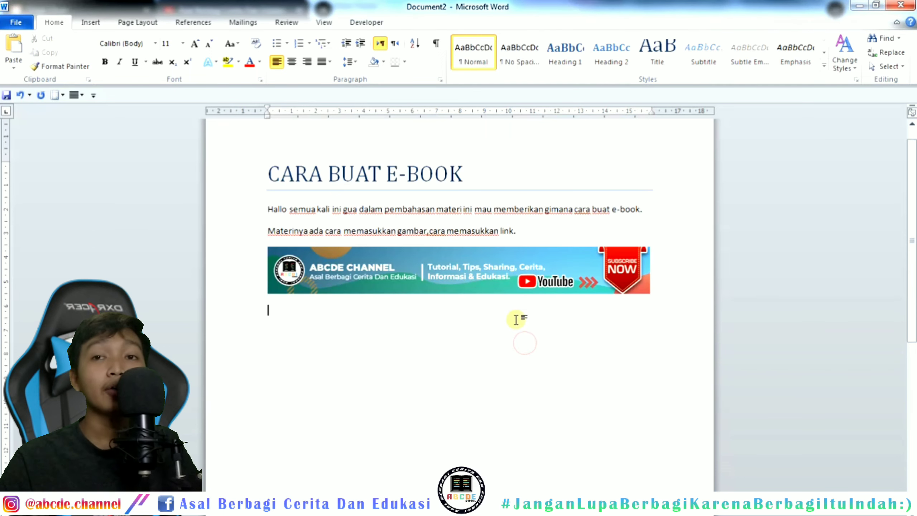
Test the ABCDE CHANNEL banner's hyperlink by following it directly, close the Origin Share page and return to the Word document.
mouse_move(501, 292)
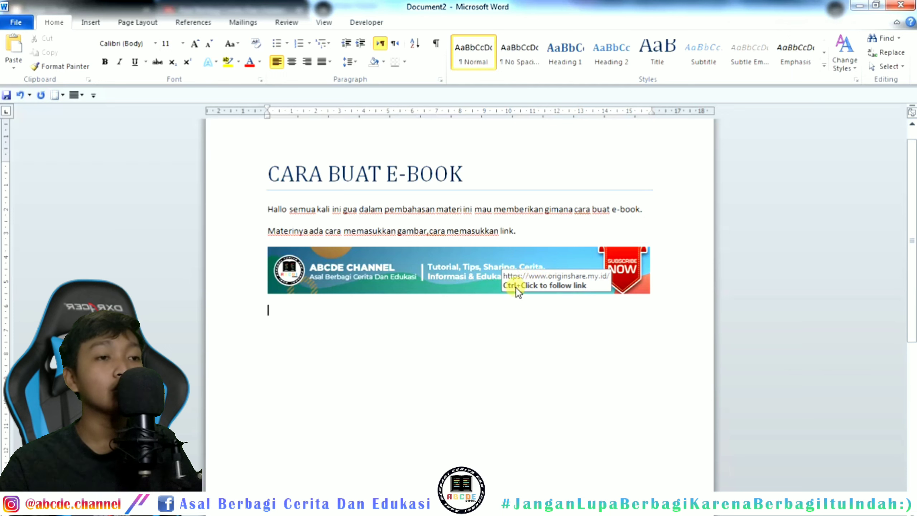
click(546, 268)
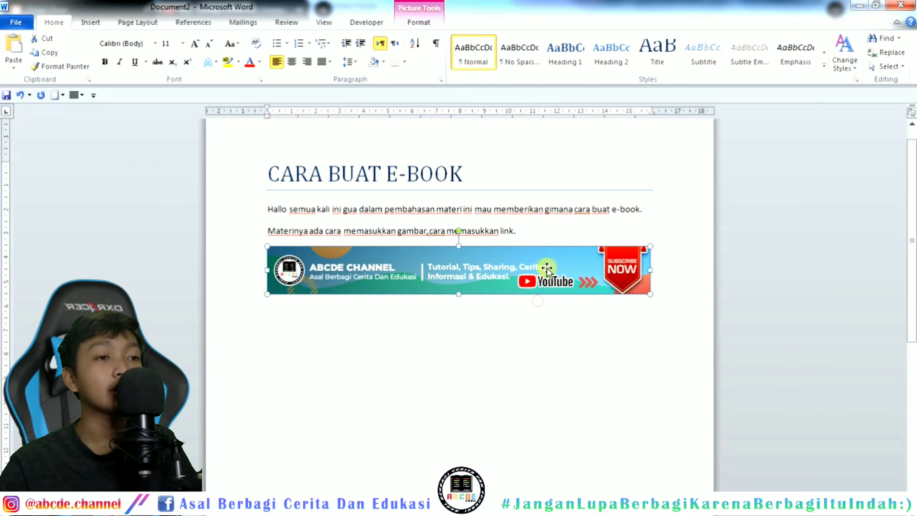
click(538, 350)
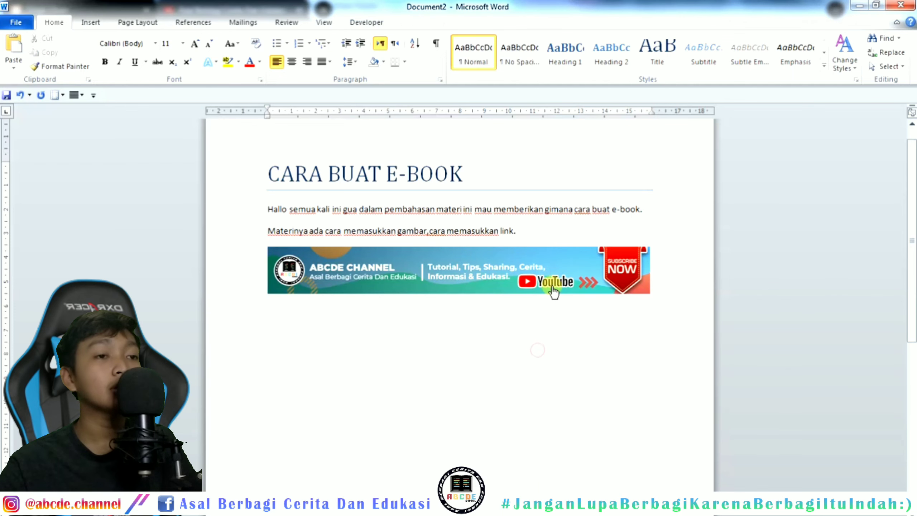
ctrl+click(545, 273)
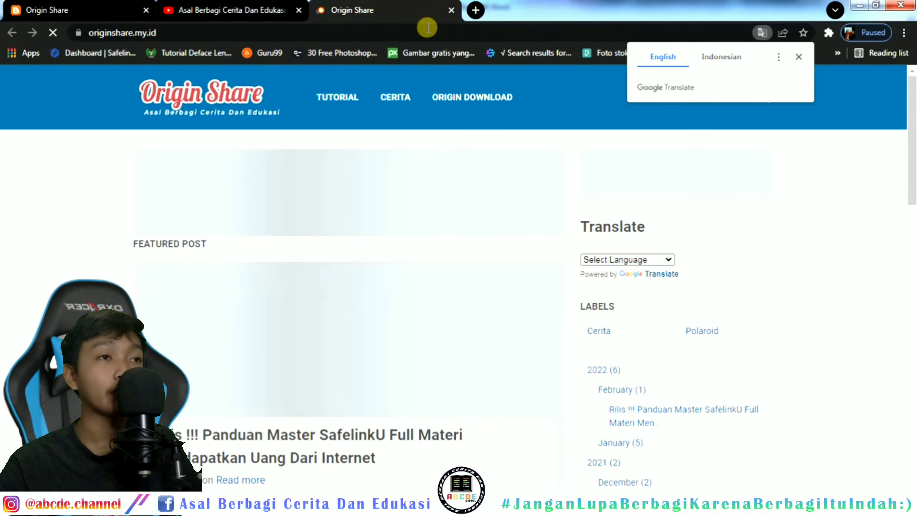
click(451, 10)
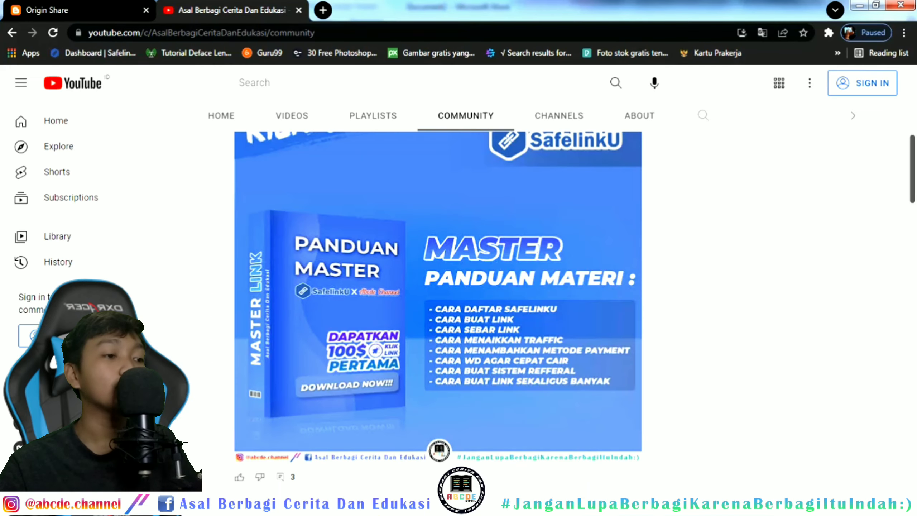
mouse_move(249, 504)
click(257, 470)
Follow the banner's link again with the Open Hyperlink command, close the loaded page and go back to Word.
click(490, 294)
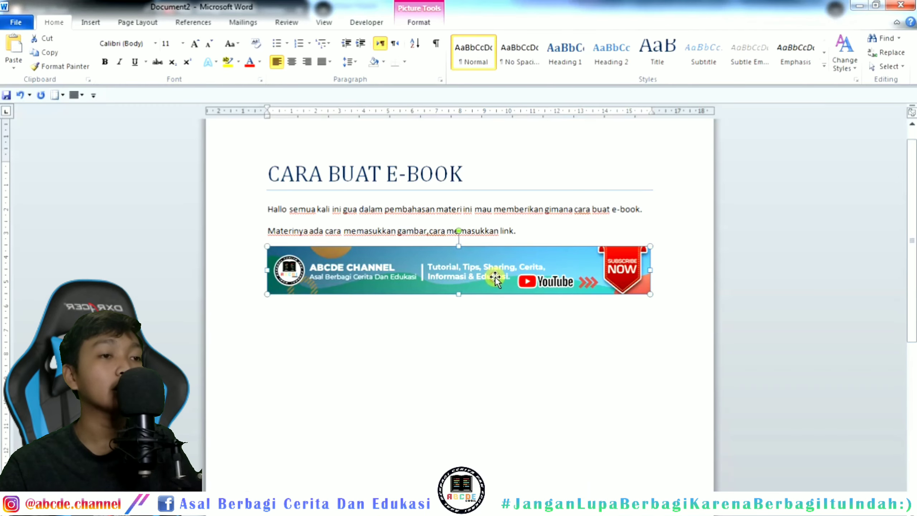
right_click(495, 277)
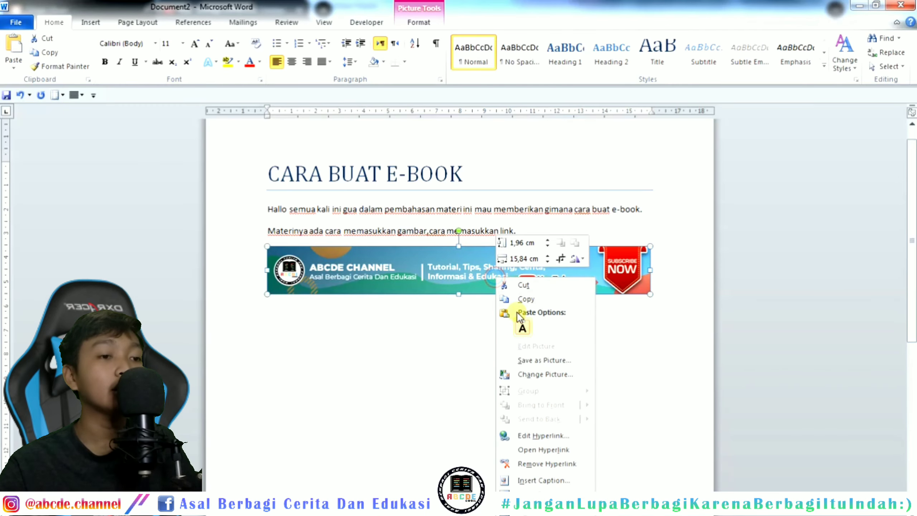
click(552, 448)
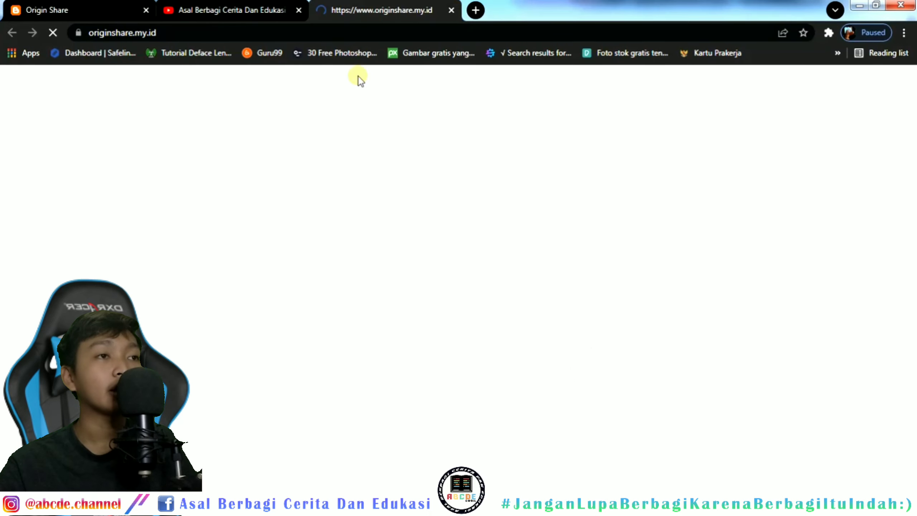
click(450, 10)
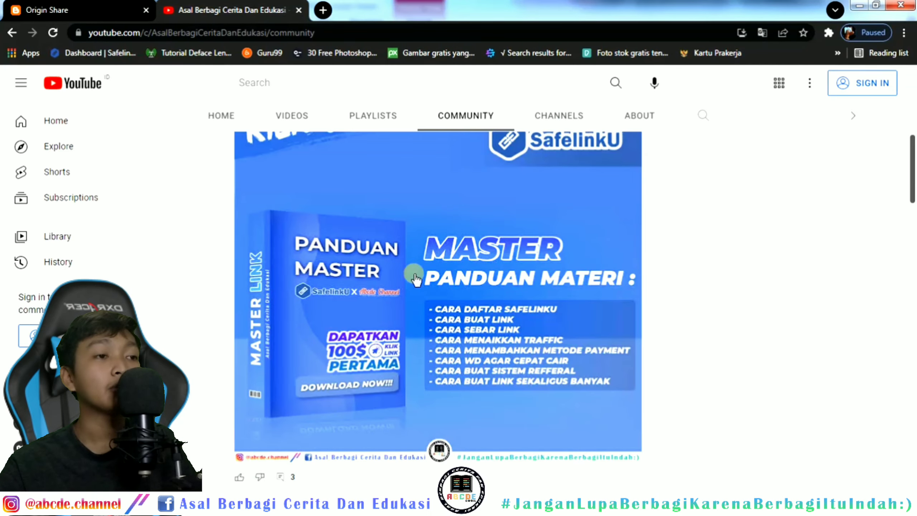
click(242, 494)
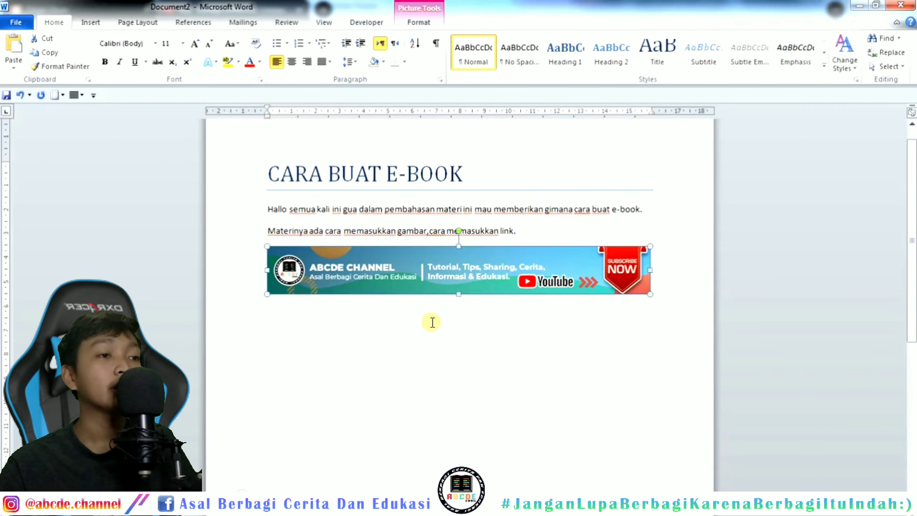
click(450, 340)
click(665, 288)
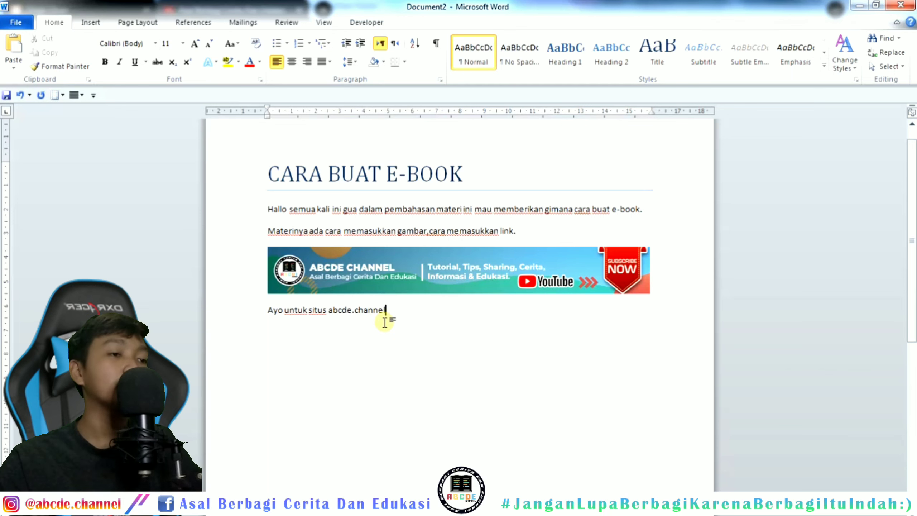
drag(328, 310, 386, 311)
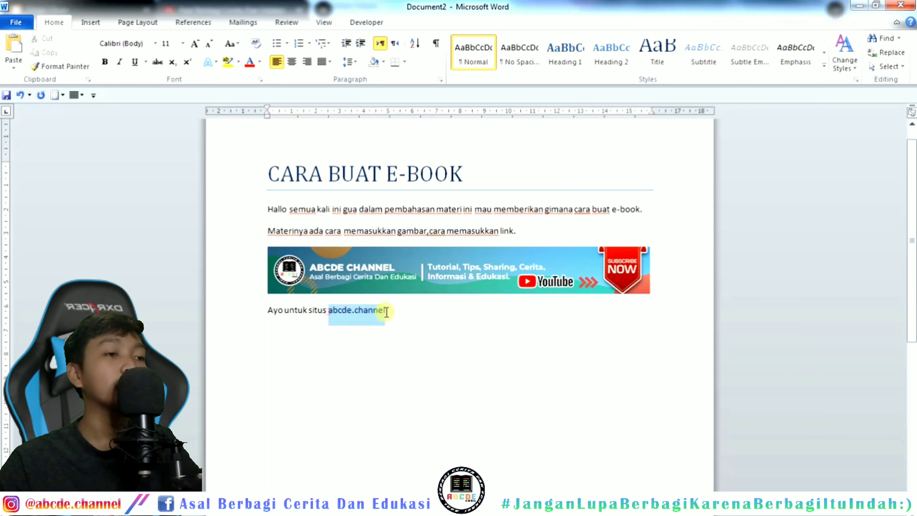
right_click(352, 311)
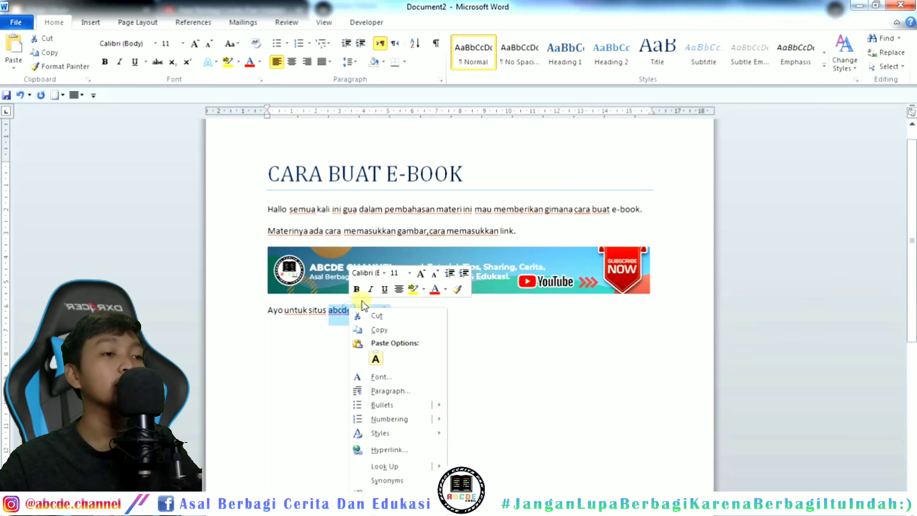
click(399, 448)
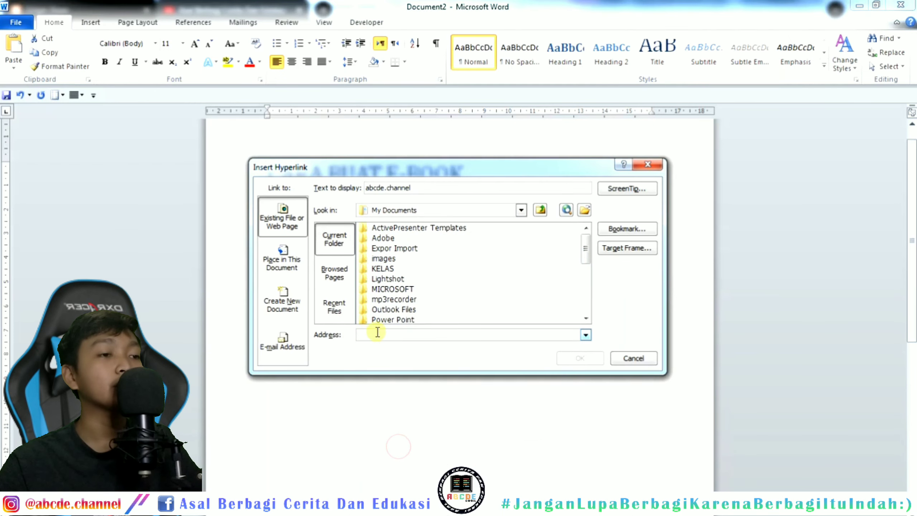
key(ctrl+v)
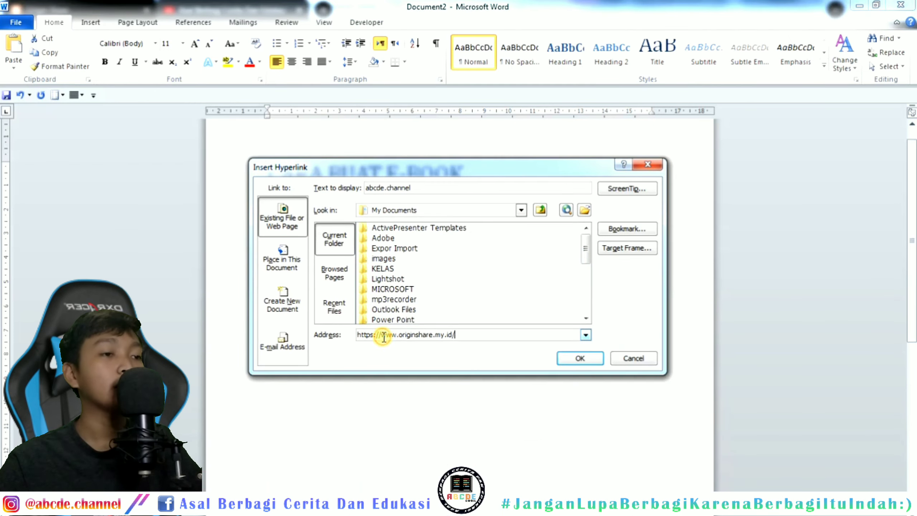
click(584, 359)
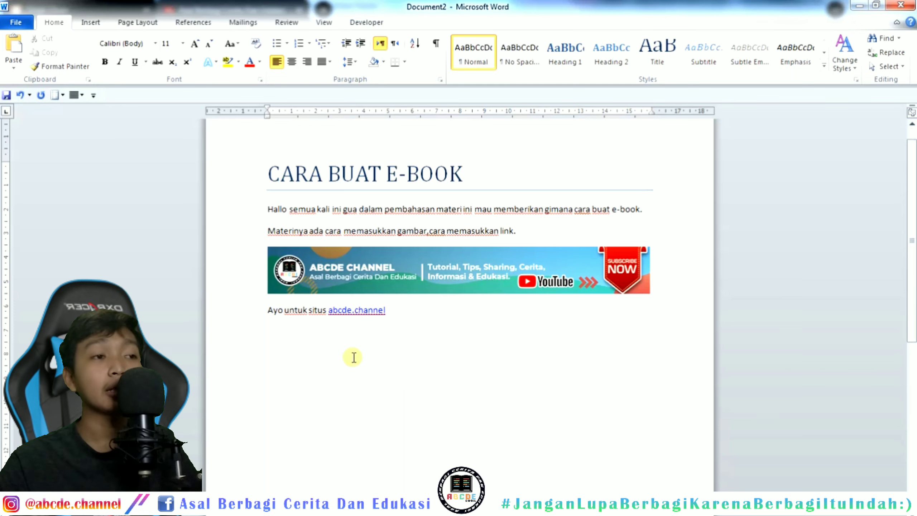
Test the abcde.channel text link, close the Origin Share page and return to the Word document.
ctrl+click(365, 317)
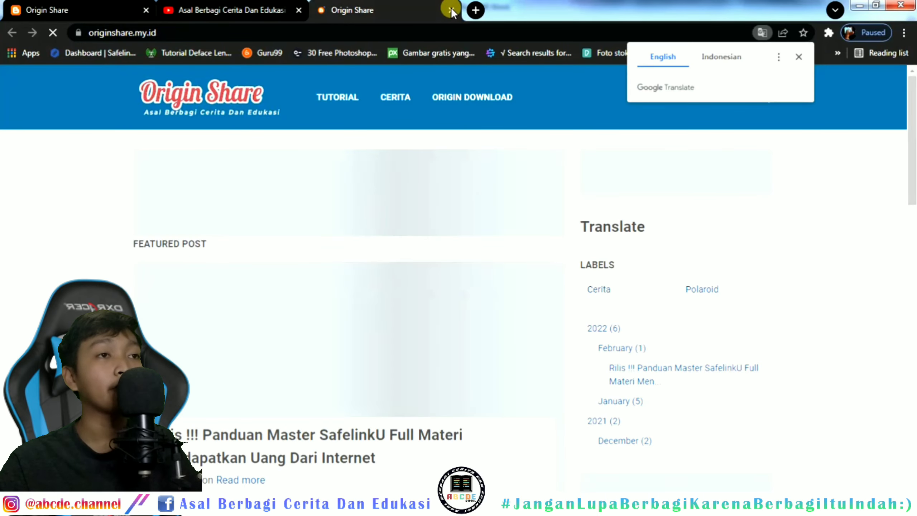
click(451, 10)
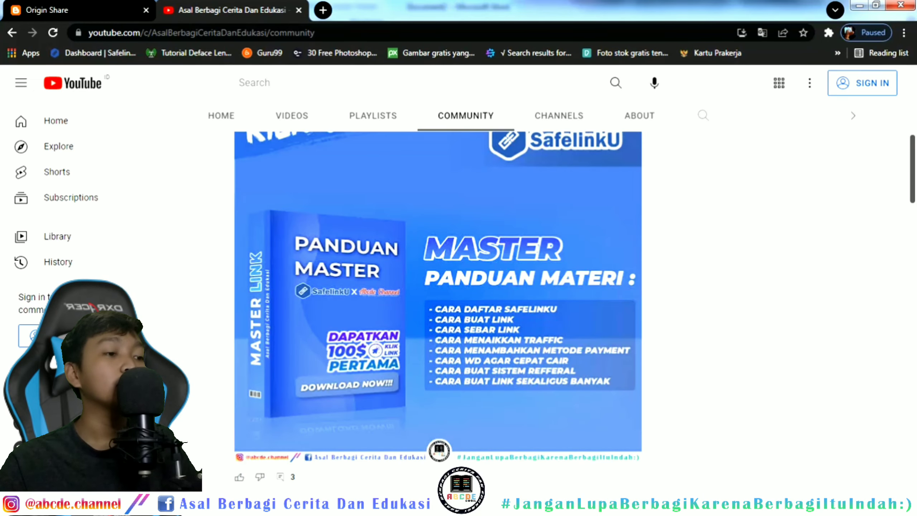
click(306, 459)
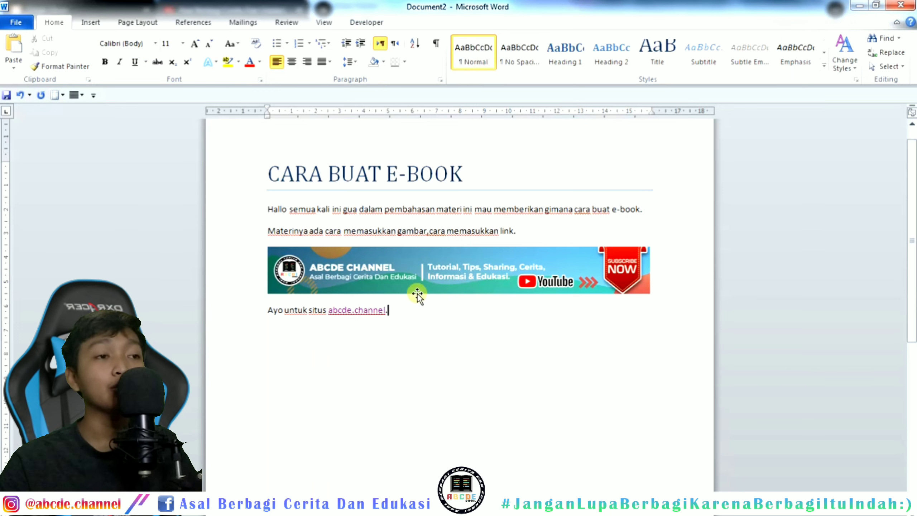
mouse_move(519, 250)
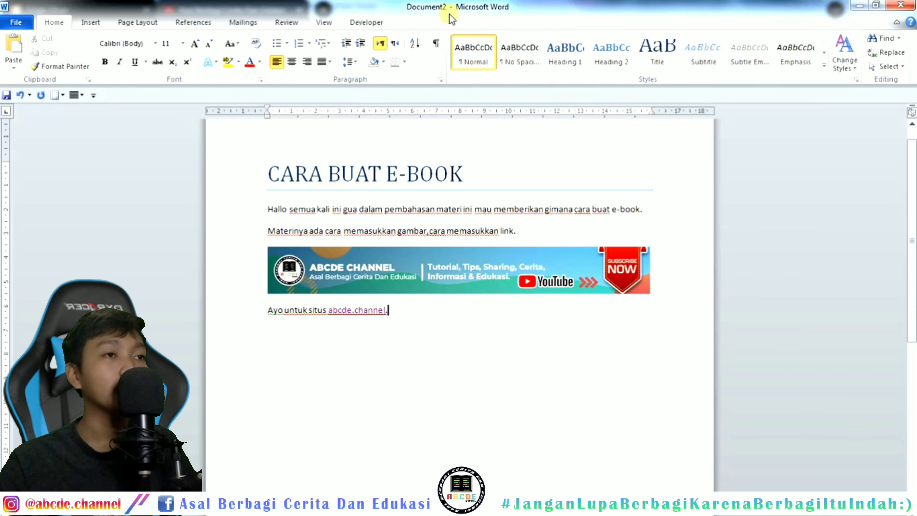
Start saving the document under a new name and set the file name to CARA BUAT E-BOOK.
click(31, 27)
click(45, 60)
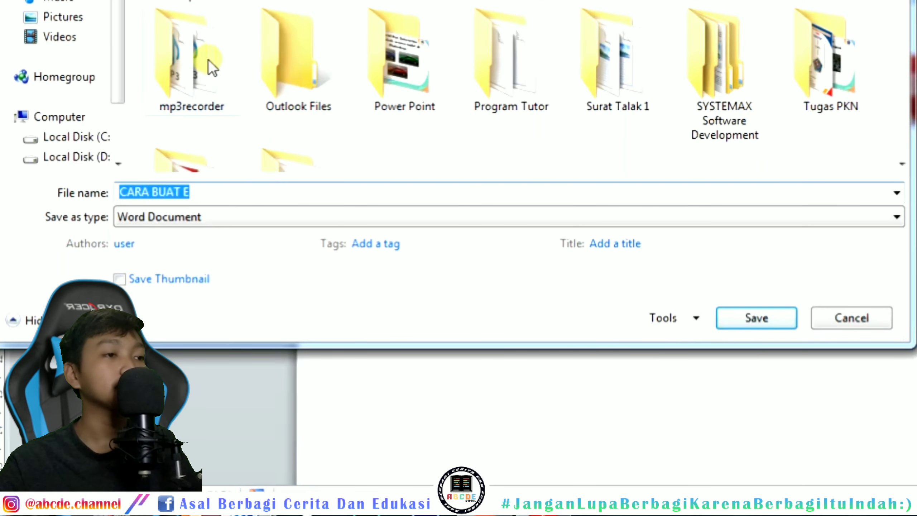
click(267, 216)
click(253, 195)
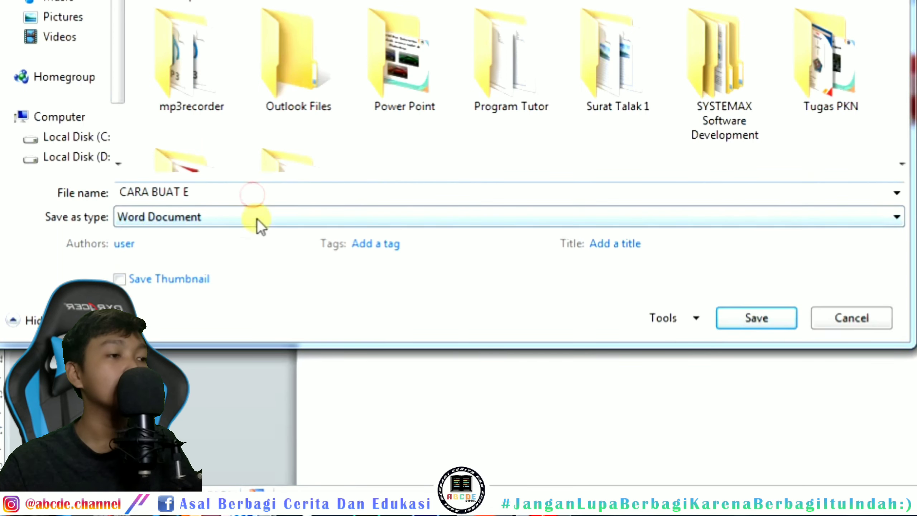
click(241, 195)
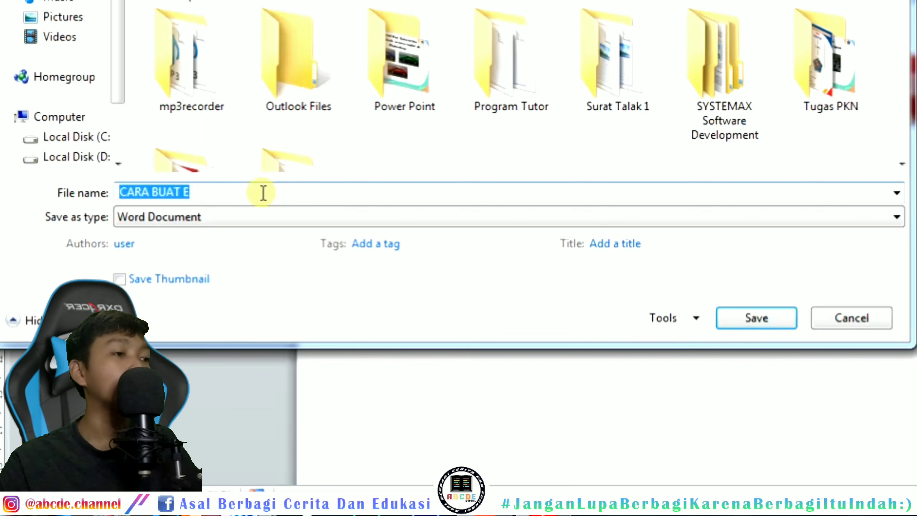
click(233, 191)
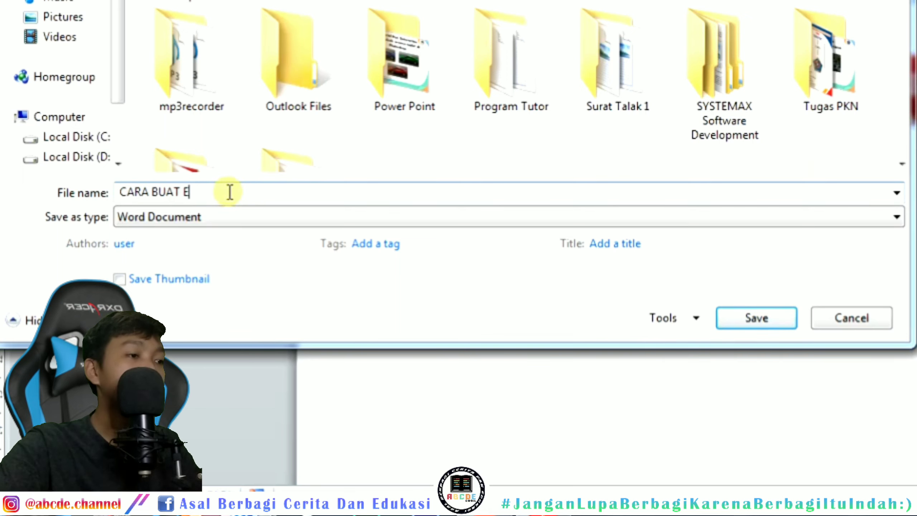
text(-EBOO)
key(BackSpace)
key(BackSpace)
key(BackSpace)
key(BackSpace)
text(BOOK)
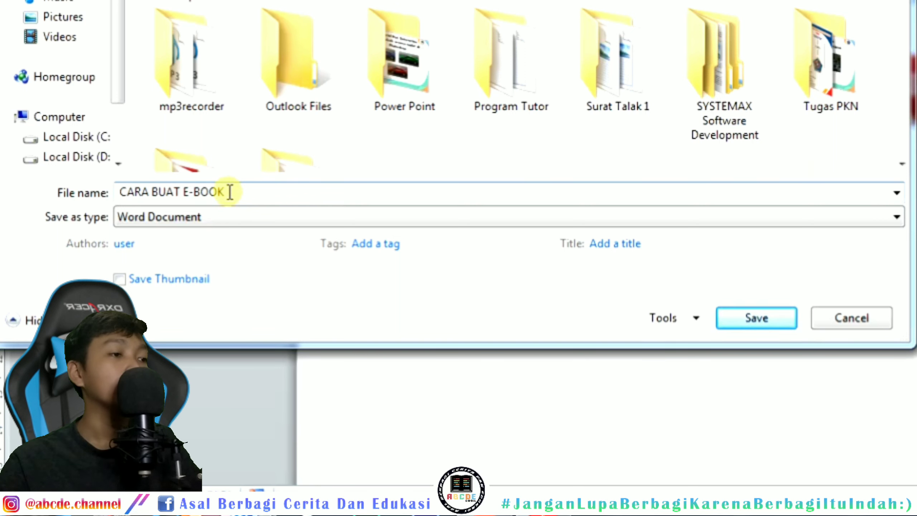
Set the file type to PDF and save the e-book, keeping it set to open after publishing.
click(191, 239)
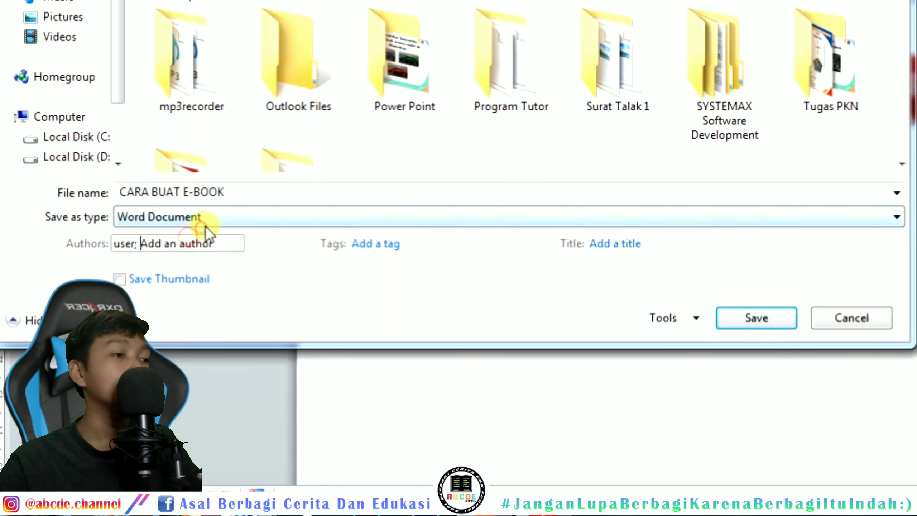
click(238, 217)
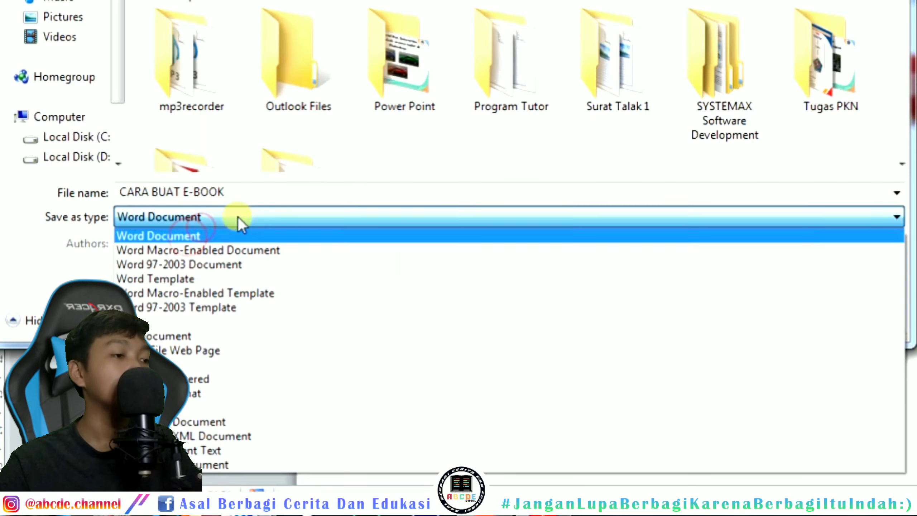
click(162, 322)
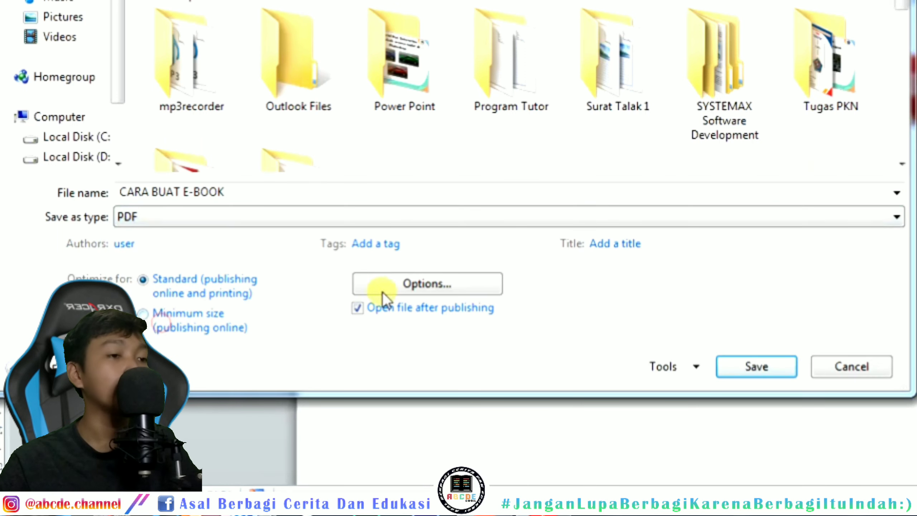
click(756, 366)
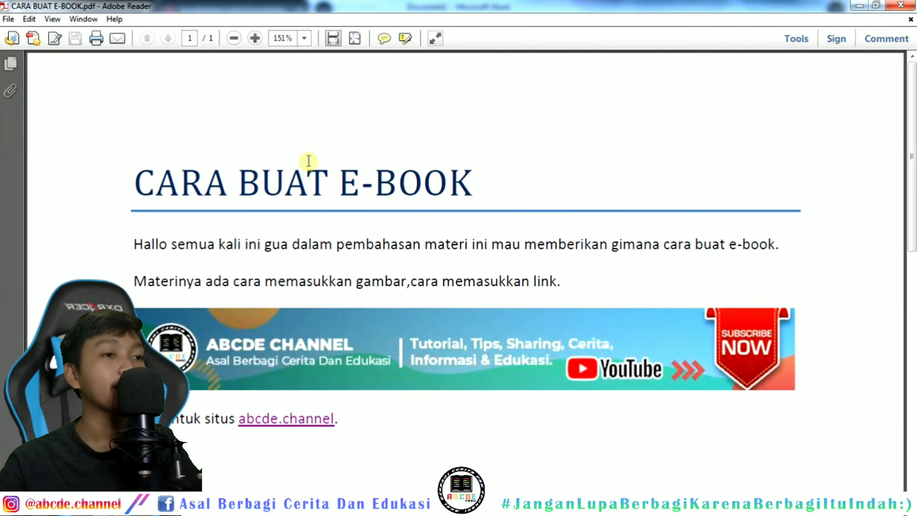
Look through the published PDF, checking its title, introductory text, banner and text link.
scroll(548, 189, down, 5)
scroll(253, 139, up, 4)
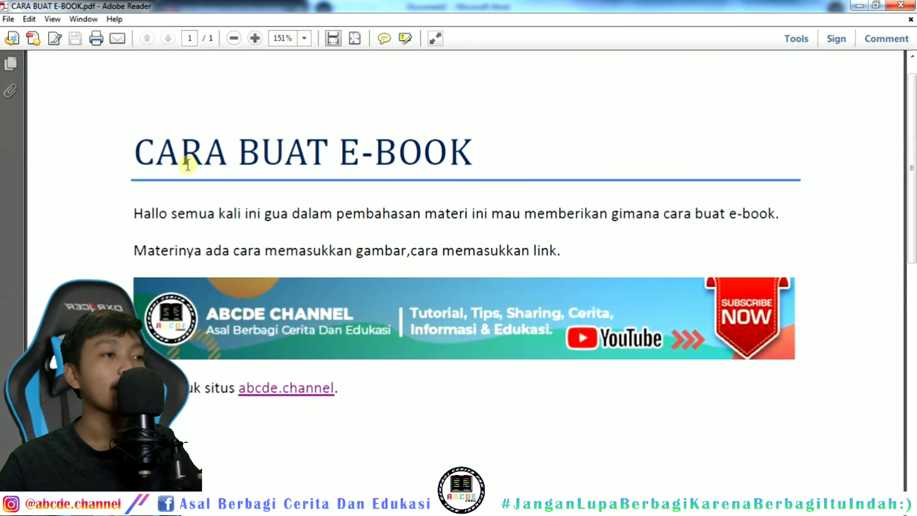
scroll(357, 208, up, 2)
drag(170, 244, 421, 245)
click(373, 332)
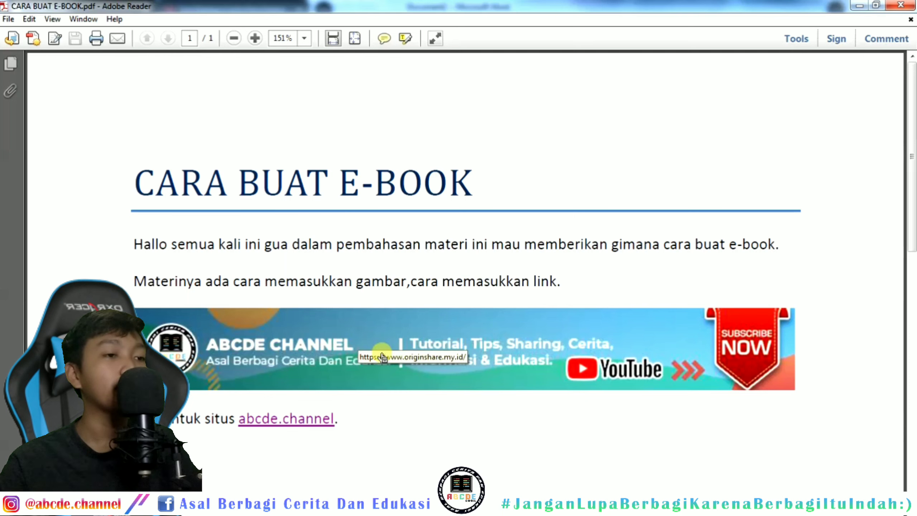
Follow the banner link in the PDF, allow the originshare.my.id connection, close the page and return to CARA BUAT E-BOOK.pdf.
click(445, 343)
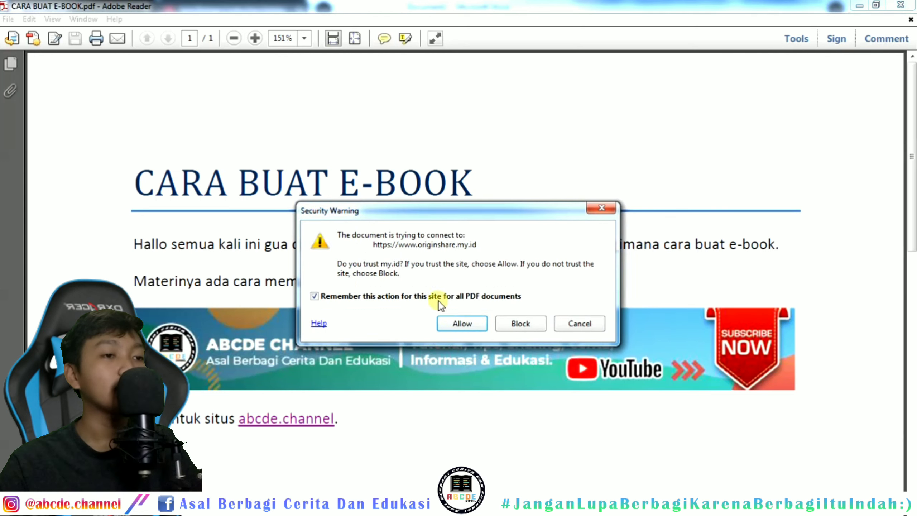
click(460, 323)
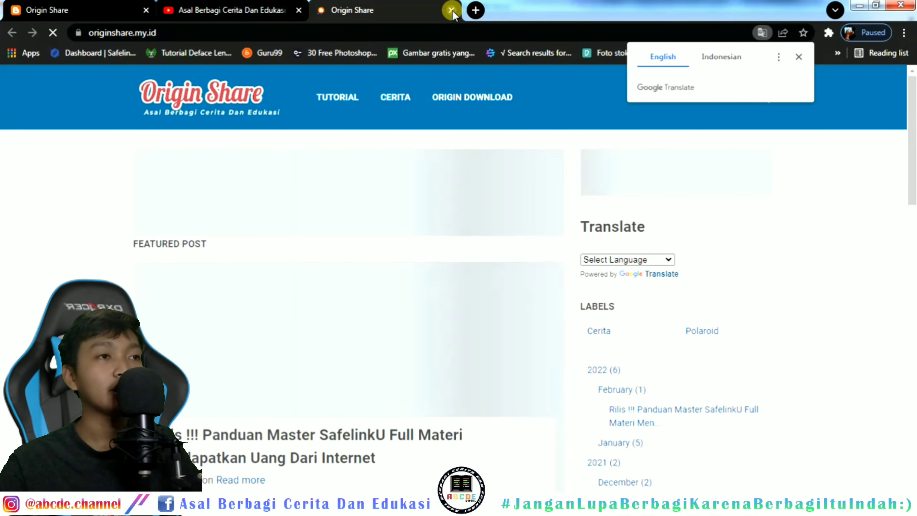
click(452, 10)
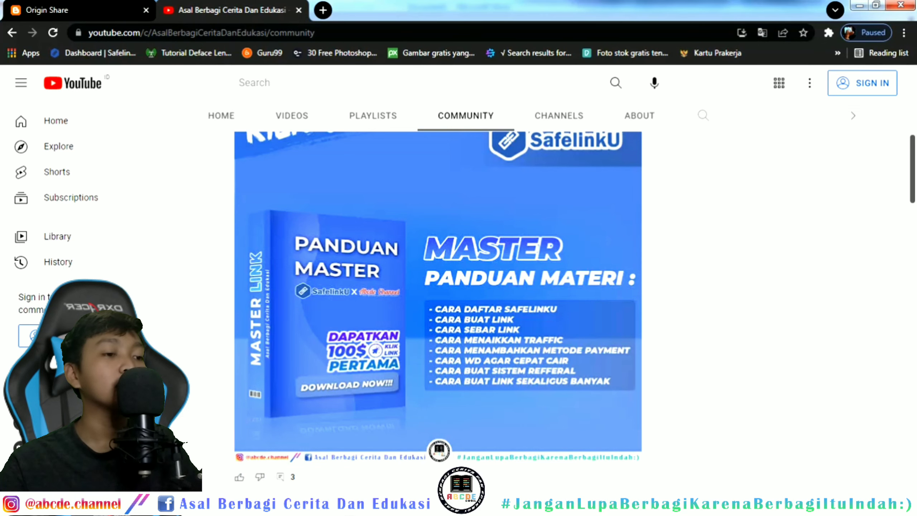
click(375, 504)
click(419, 462)
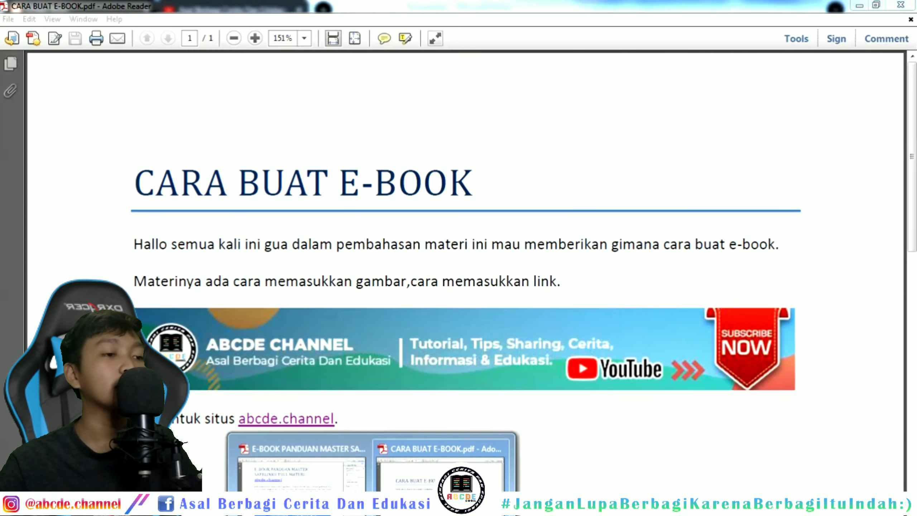
Switch to the secured SafelinkU guide PDF and look through its title, cover picture and first two pages.
click(283, 461)
scroll(409, 211, down, 10)
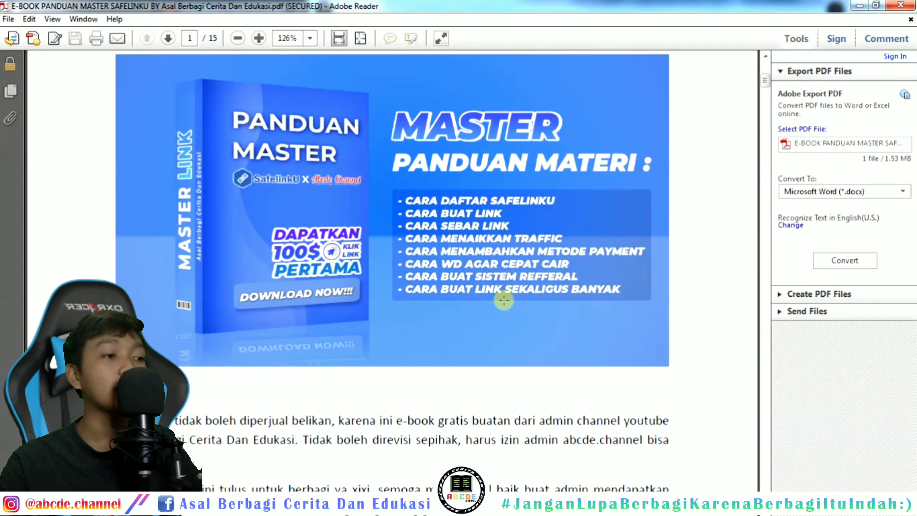
scroll(503, 300, down, 5)
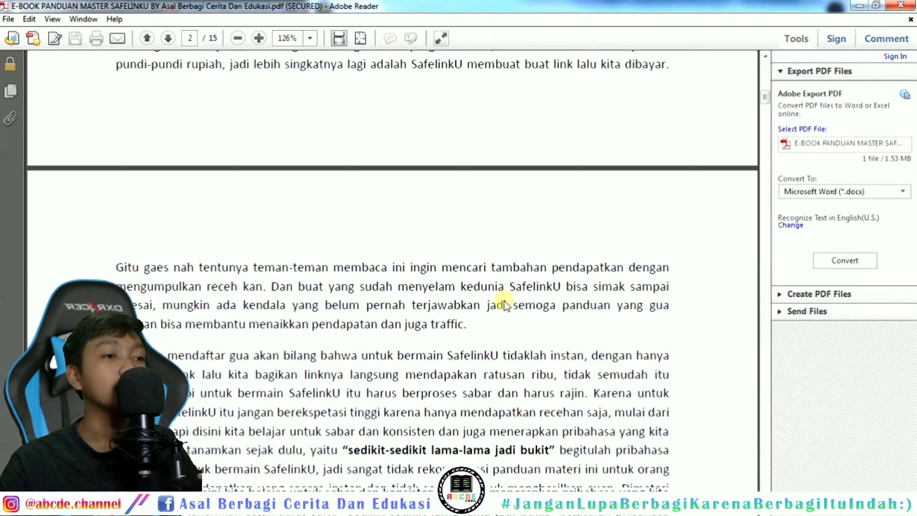
scroll(505, 301, up, 6)
scroll(504, 301, up, 12)
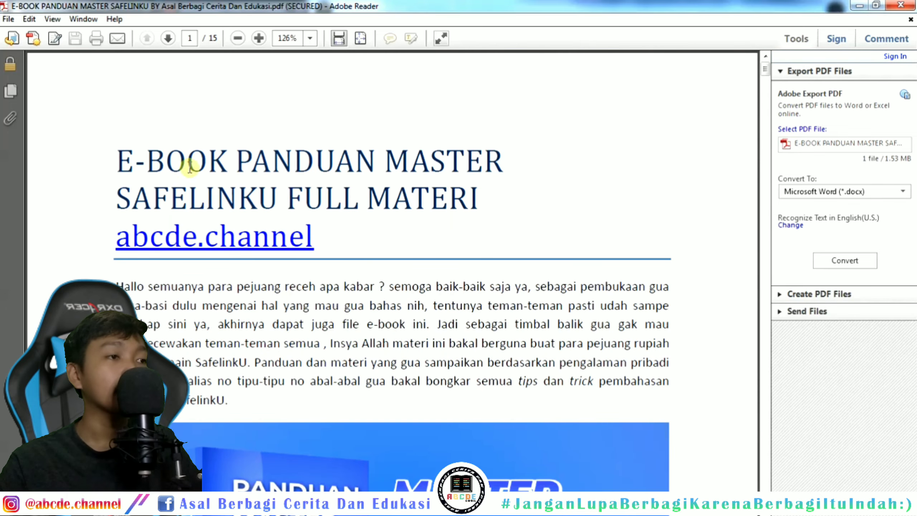
drag(121, 161, 441, 212)
click(441, 213)
click(498, 205)
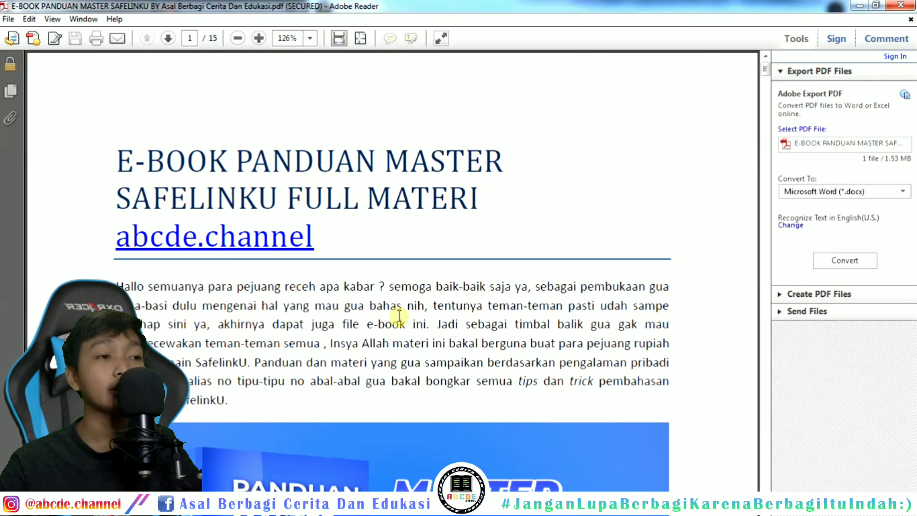
Examine the SafelinkU guide's opening paragraph, cover picture and the "Apa itu SafelinkU?" explanation.
scroll(369, 351, down, 5)
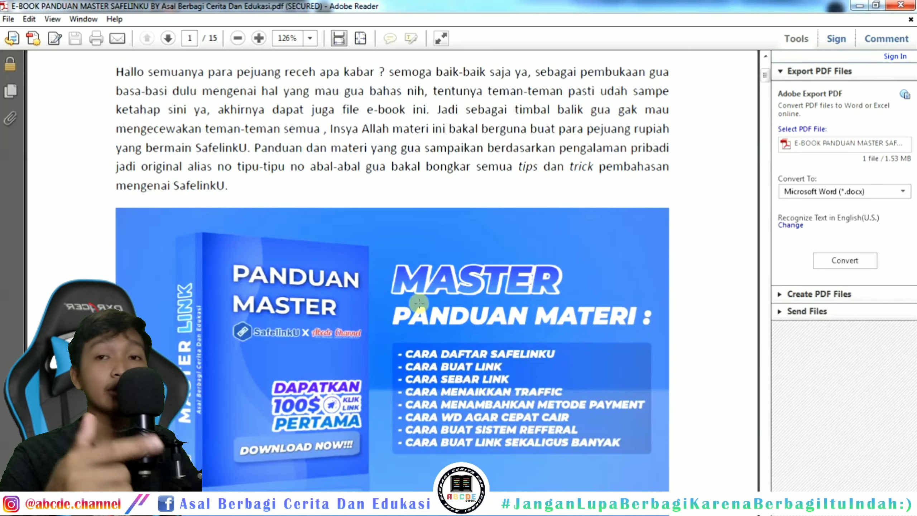
scroll(418, 303, down, 2)
scroll(346, 331, up, 7)
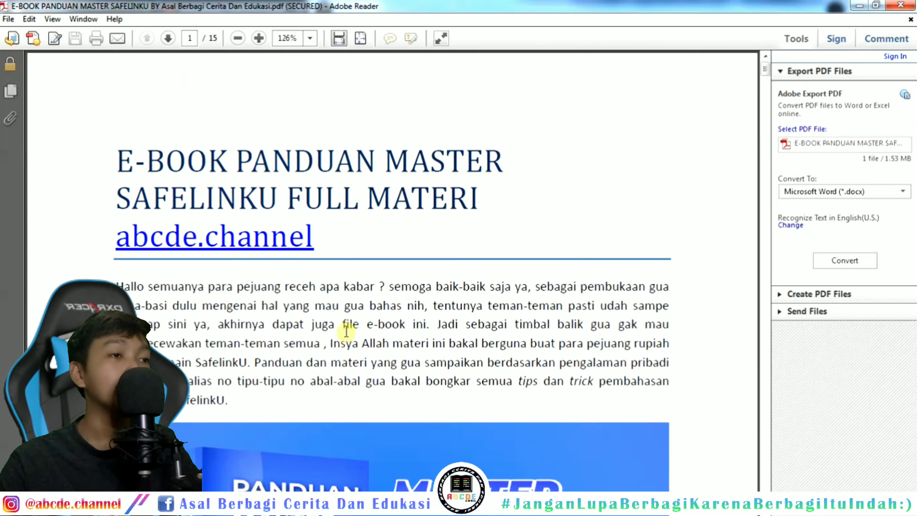
scroll(367, 302, down, 20)
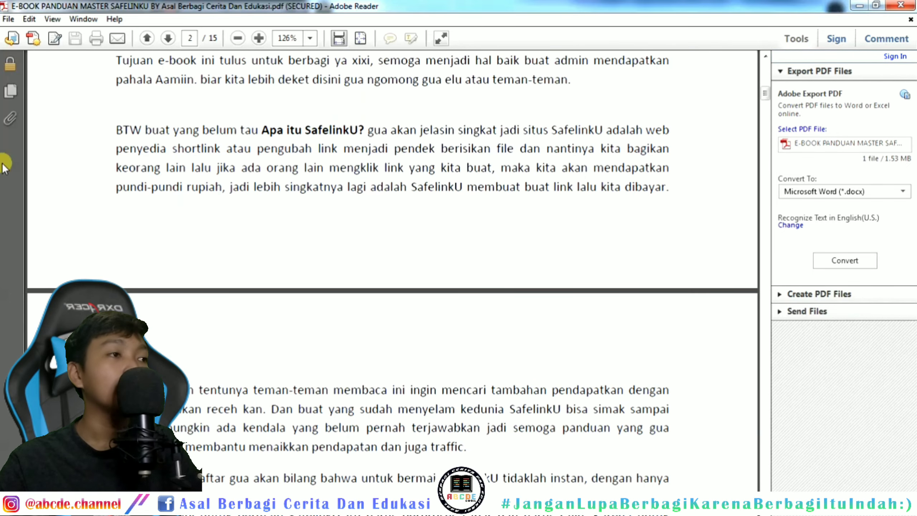
scroll(433, 237, up, 18)
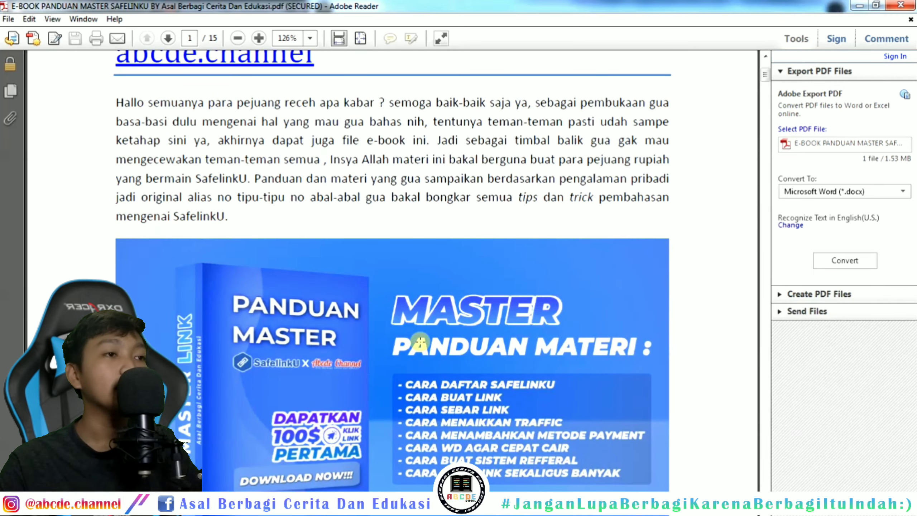
Select passages of the guide's opening paragraph and then its cover picture to check whether the secured content can be copied.
drag(266, 141, 430, 140)
click(499, 141)
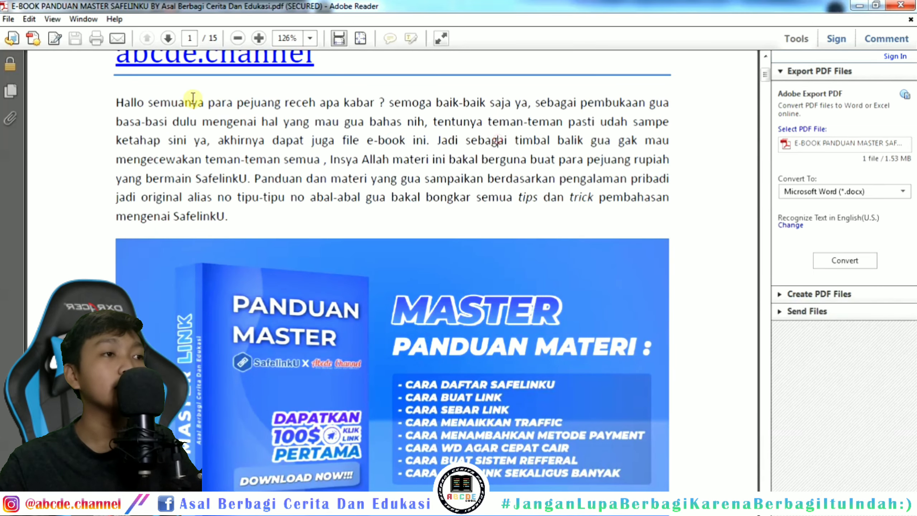
drag(191, 100, 327, 131)
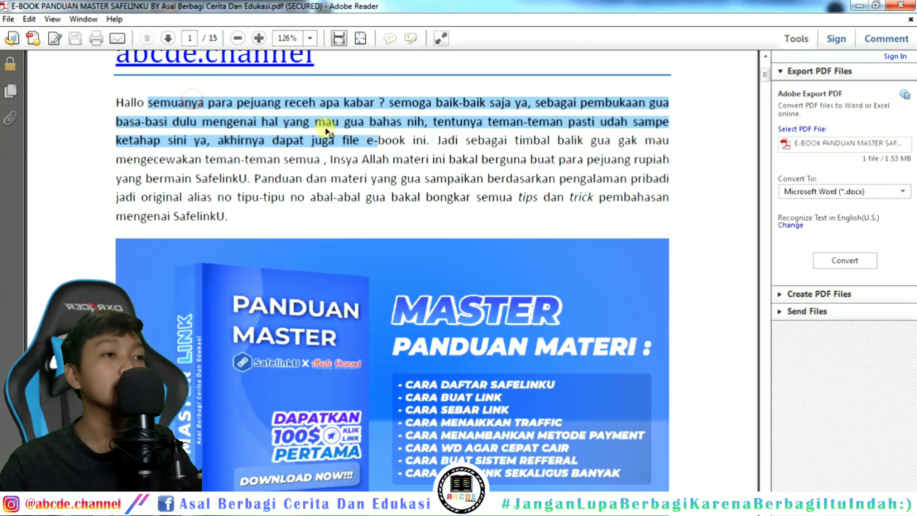
right_click(248, 113)
click(467, 131)
double_click(279, 112)
drag(279, 111, 454, 176)
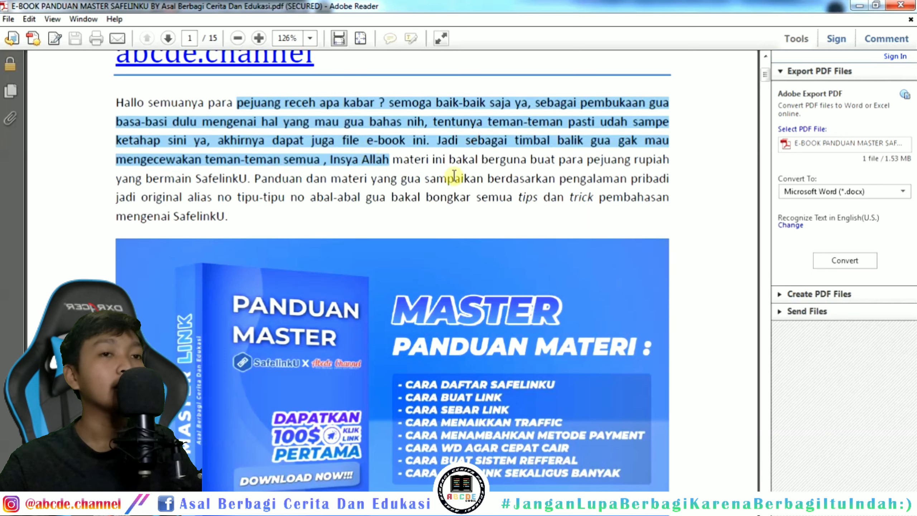
click(645, 173)
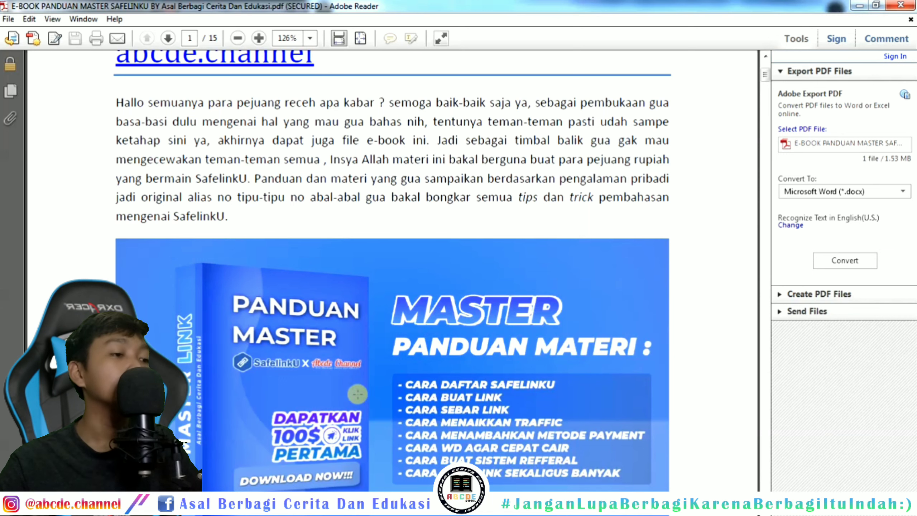
click(589, 319)
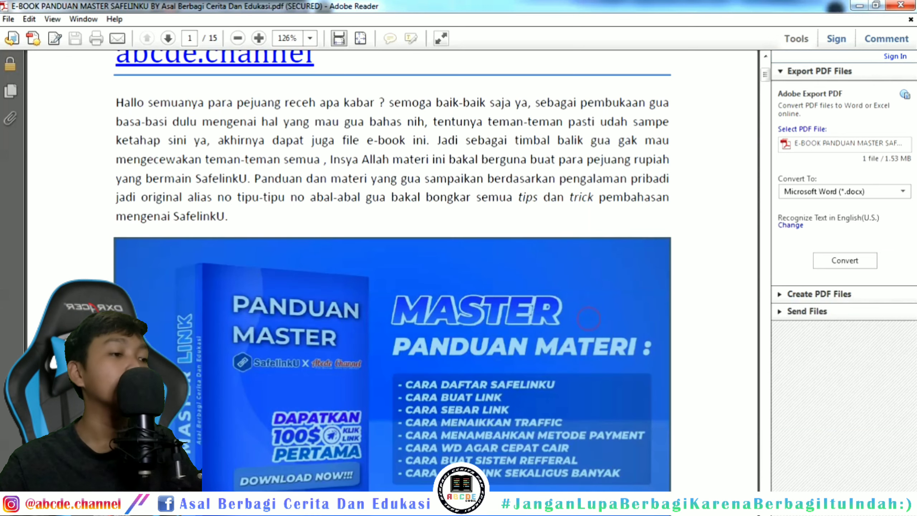
Switch to CARA BUAT E-BOOK.pdf and check the context commands for selected words in its first paragraph.
click(376, 505)
click(281, 477)
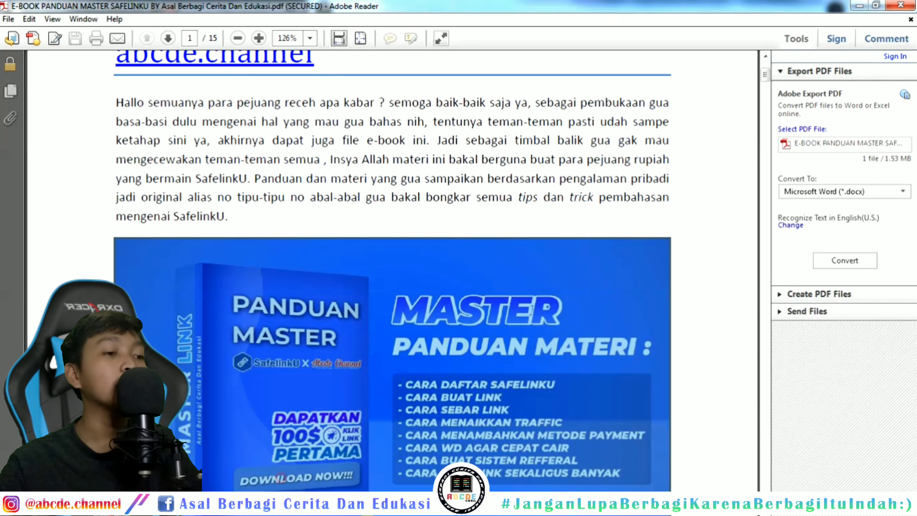
click(376, 505)
click(424, 474)
drag(135, 244, 375, 246)
right_click(375, 249)
click(486, 245)
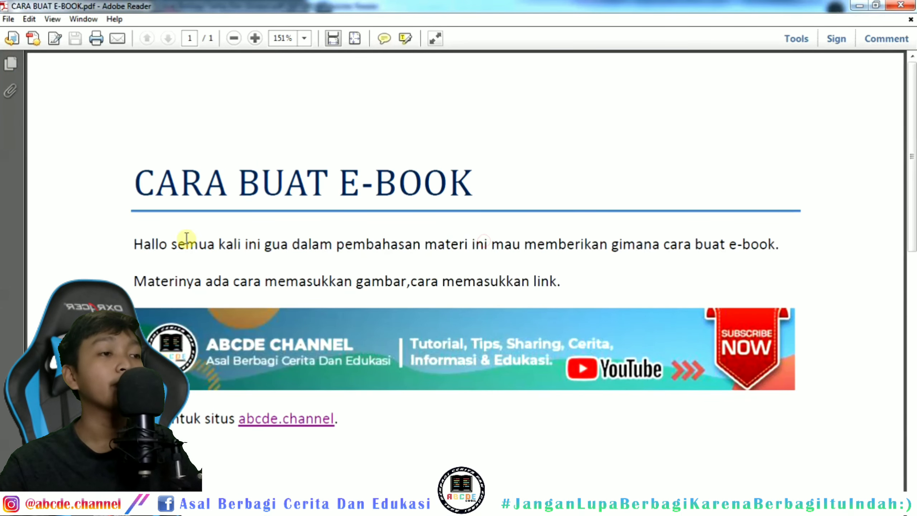
Select text across both introductory paragraphs of the unprotected PDF and check the commands offered for it.
drag(184, 242, 497, 264)
right_click(601, 274)
click(575, 278)
drag(570, 282, 145, 243)
right_click(306, 236)
click(383, 247)
click(499, 260)
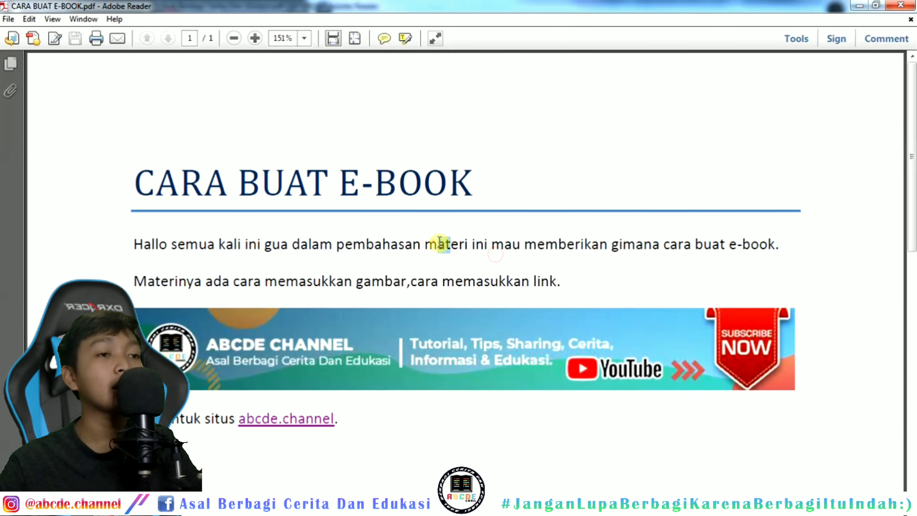
drag(440, 241, 592, 272)
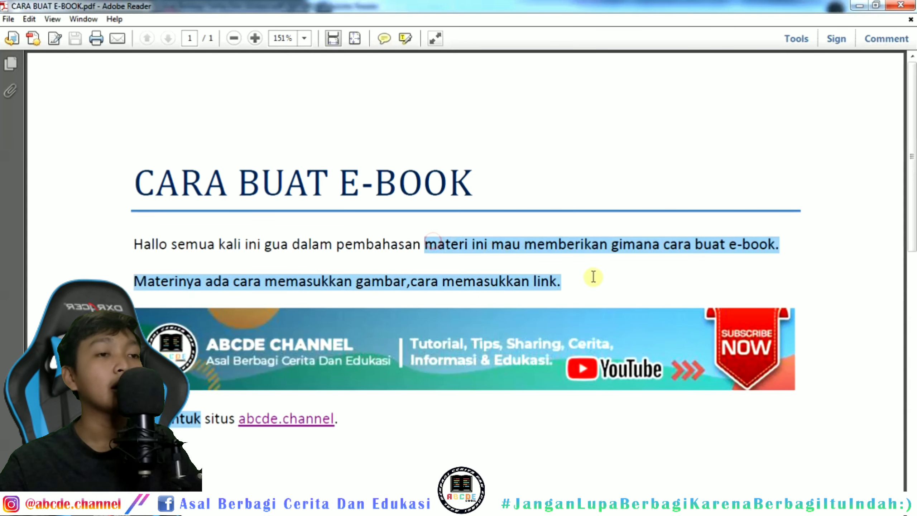
right_click(339, 254)
click(265, 247)
drag(242, 244, 623, 287)
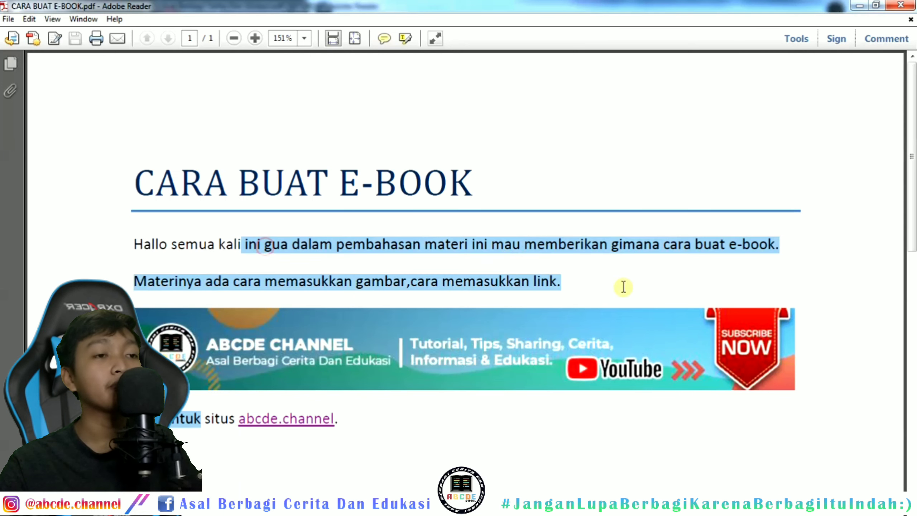
click(179, 243)
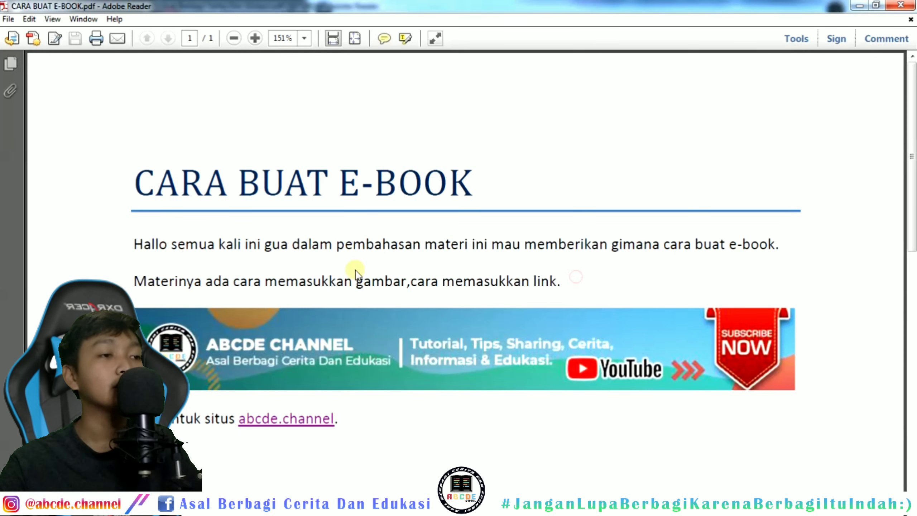
Check the copy and highlight commands for the words "semua kali ini gua dalam pembahasan materi".
drag(172, 244, 467, 247)
right_click(447, 253)
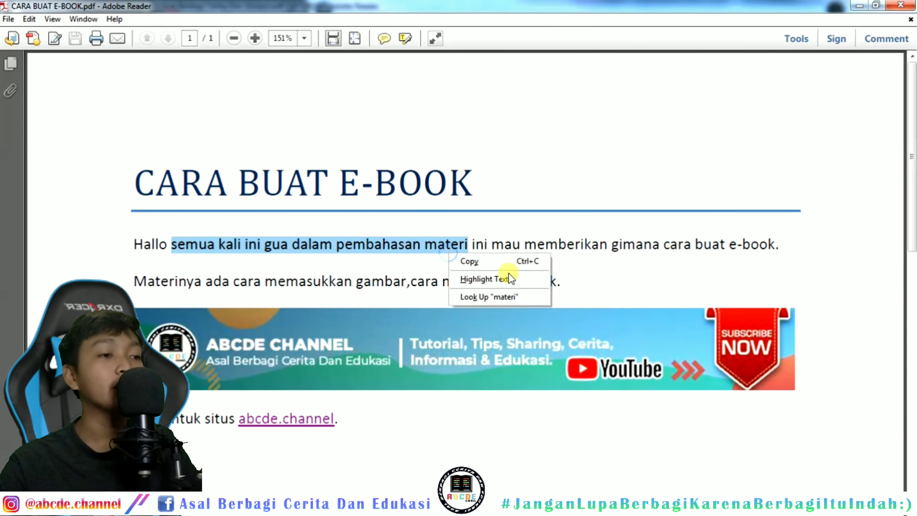
click(692, 284)
Return to the secured SafelinkU guide, check the context commands in its opening paragraph, and review the cover picture.
click(375, 512)
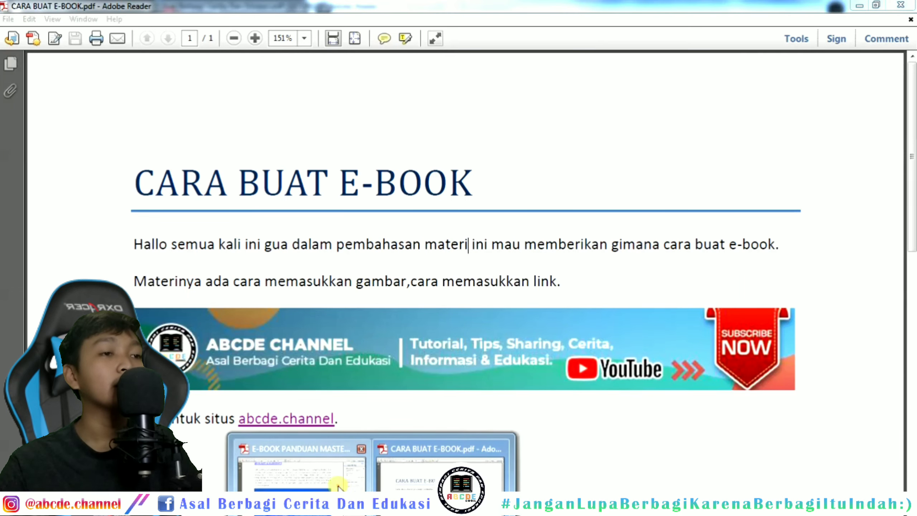
click(338, 486)
drag(202, 122, 365, 123)
right_click(370, 136)
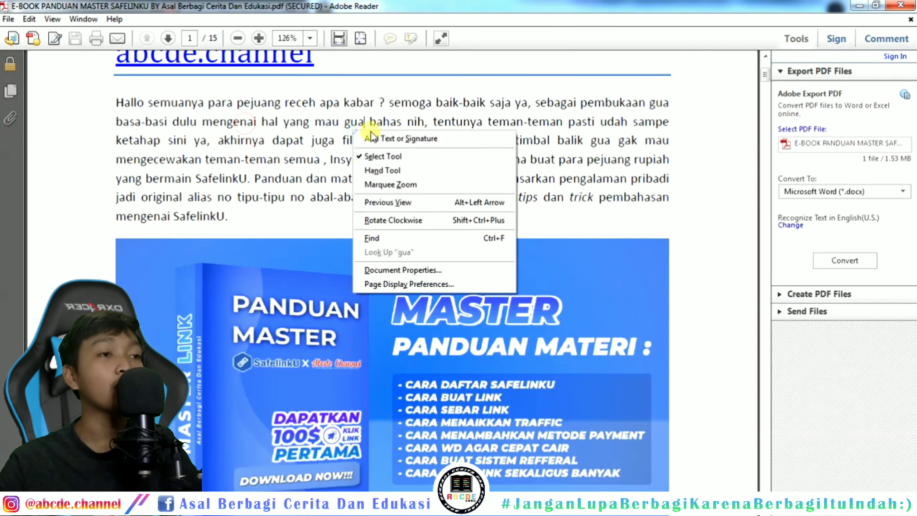
click(581, 146)
scroll(405, 229, down, 8)
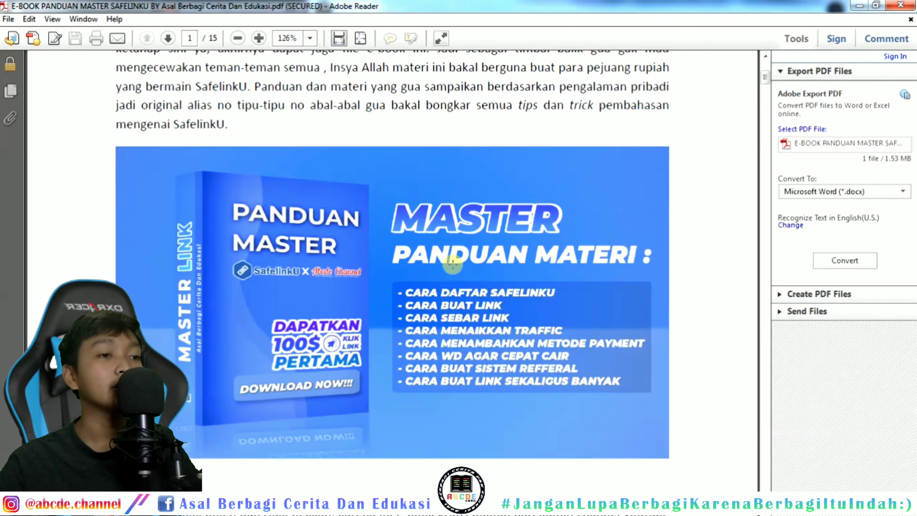
scroll(462, 342, up, 11)
scroll(433, 397, up, 1)
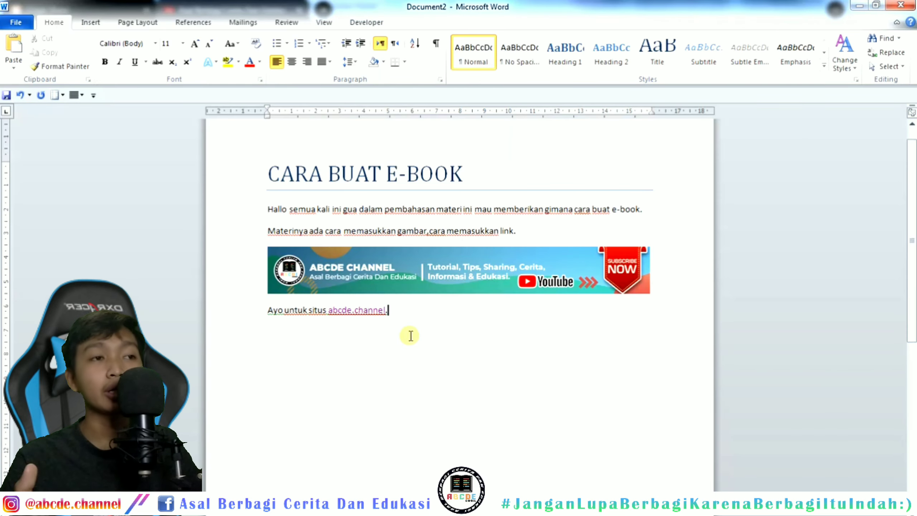
Return to the e-book document in Word, review its two introductory paragraphs, and open the document's file information.
click(493, 346)
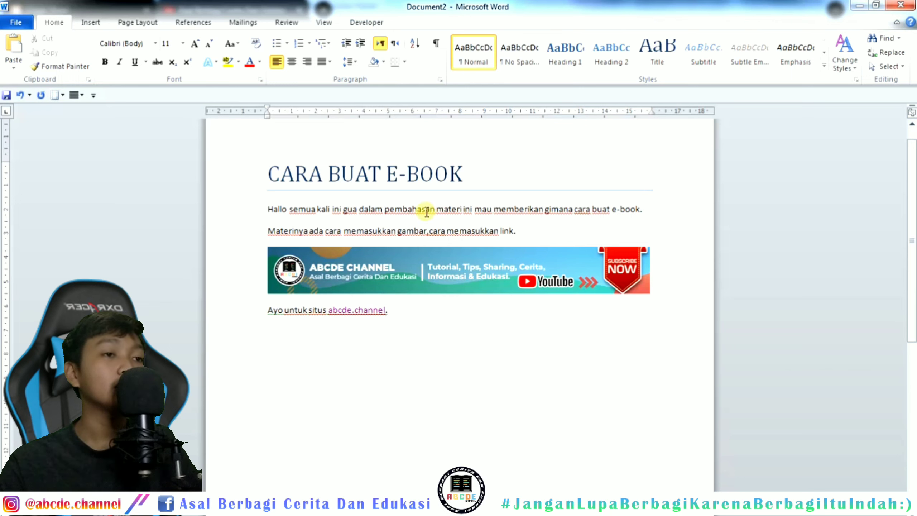
drag(426, 212, 284, 214)
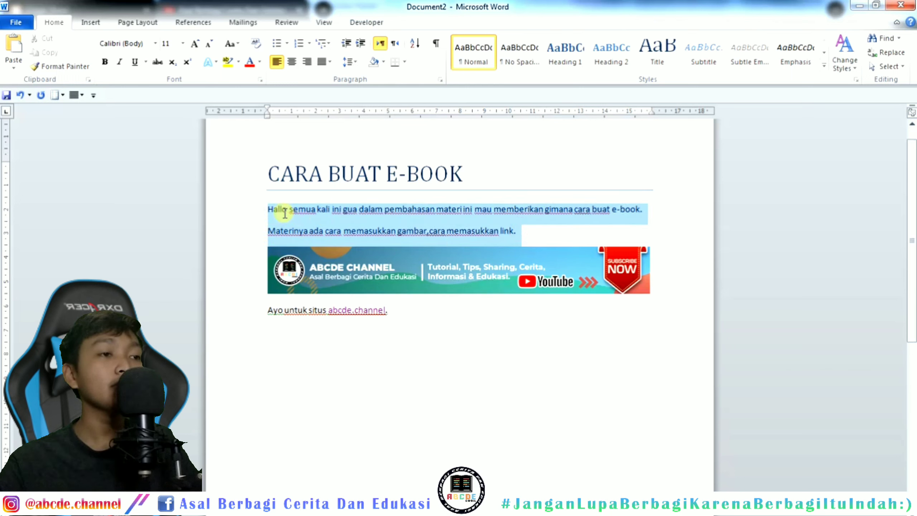
click(466, 322)
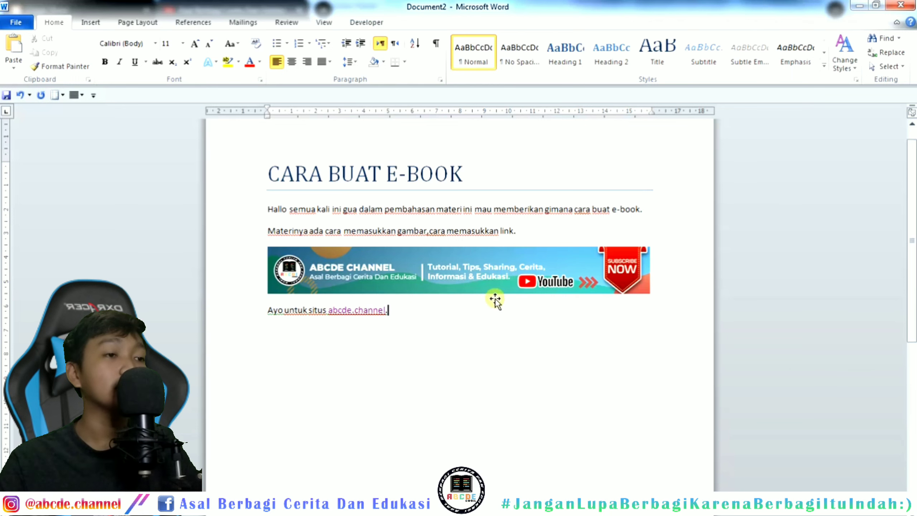
click(529, 229)
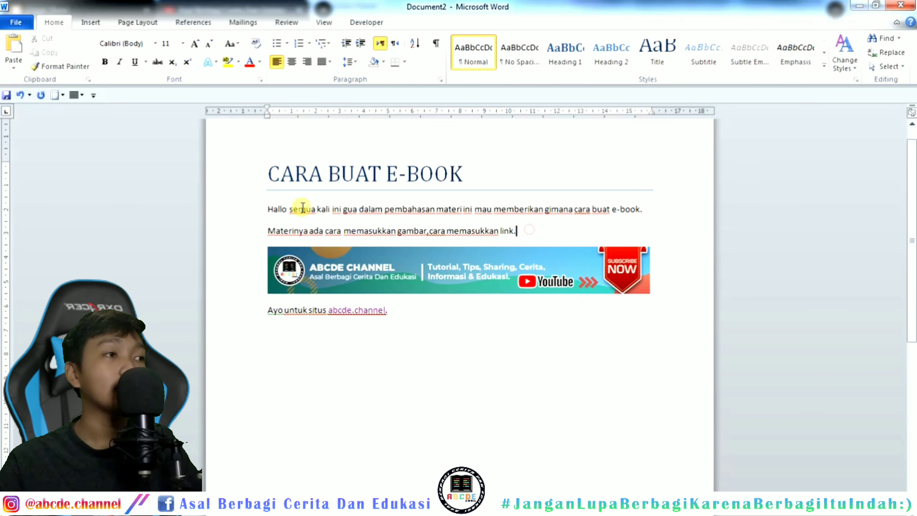
click(373, 503)
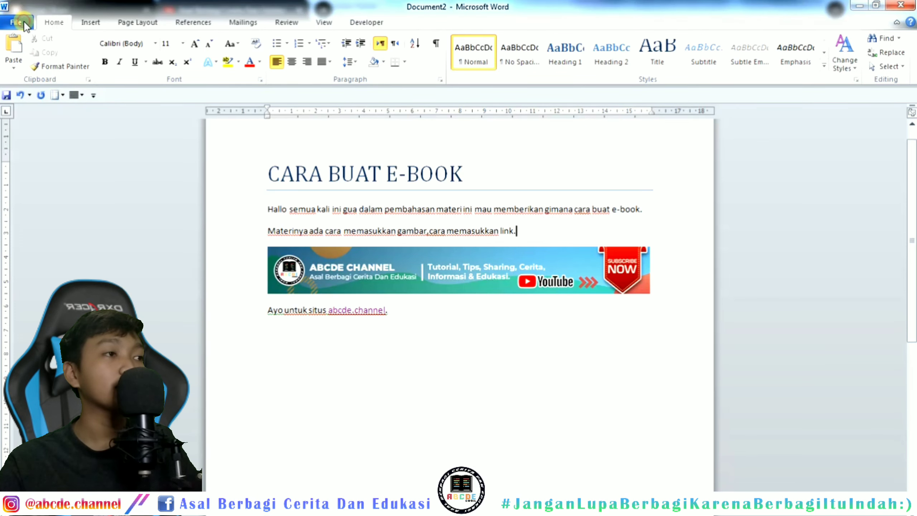
click(17, 23)
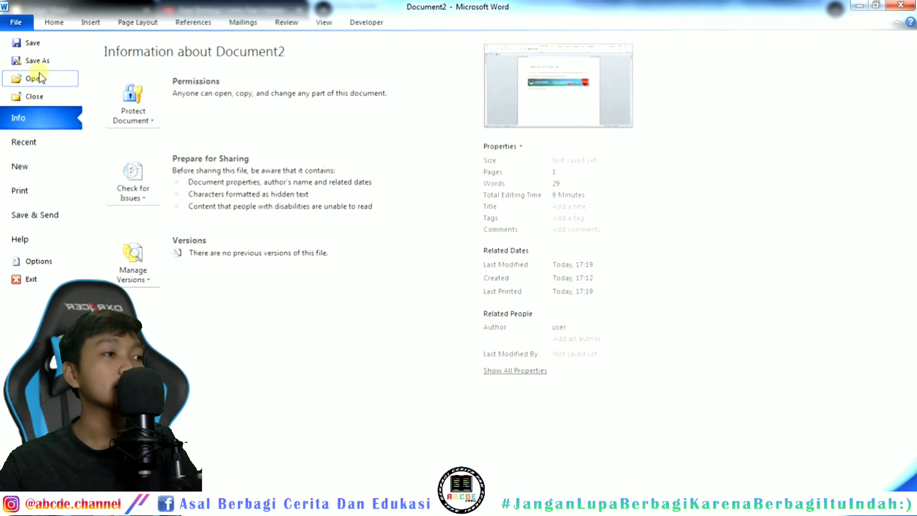
Switch to the browser and view the E-book Panduan Master SafelinkU release post on the YouTube channel's community page.
click(348, 504)
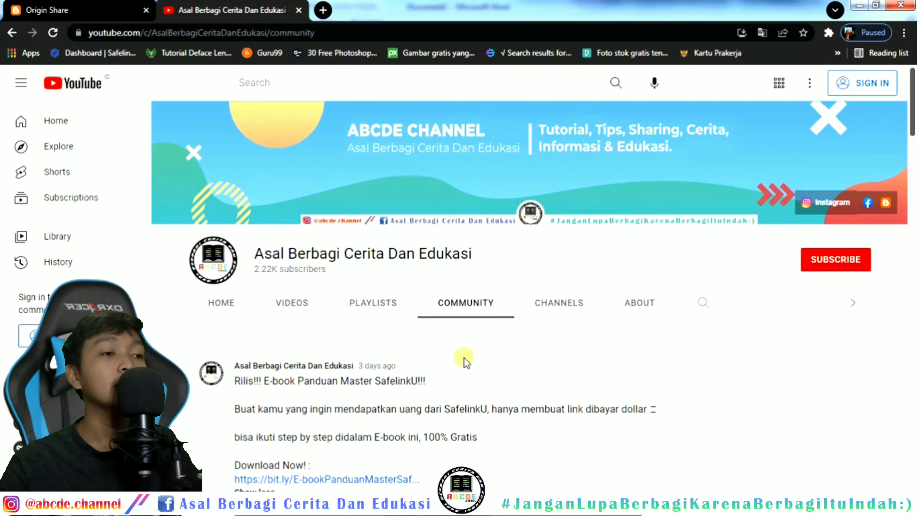
scroll(525, 359, down, 5)
scroll(520, 368, up, 5)
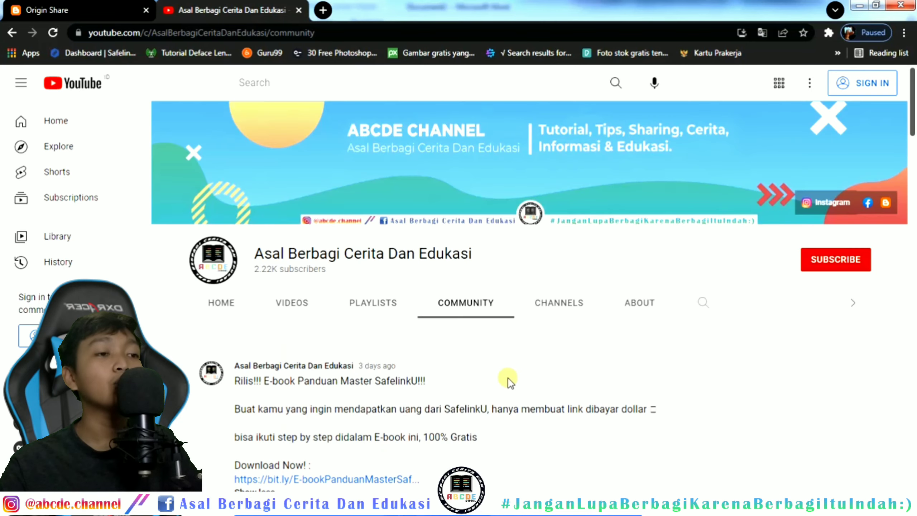
scroll(473, 350, down, 3)
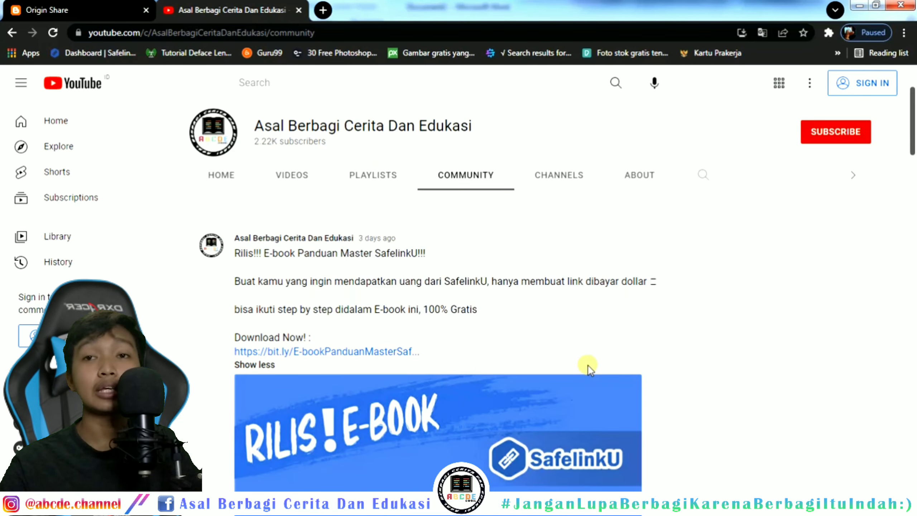